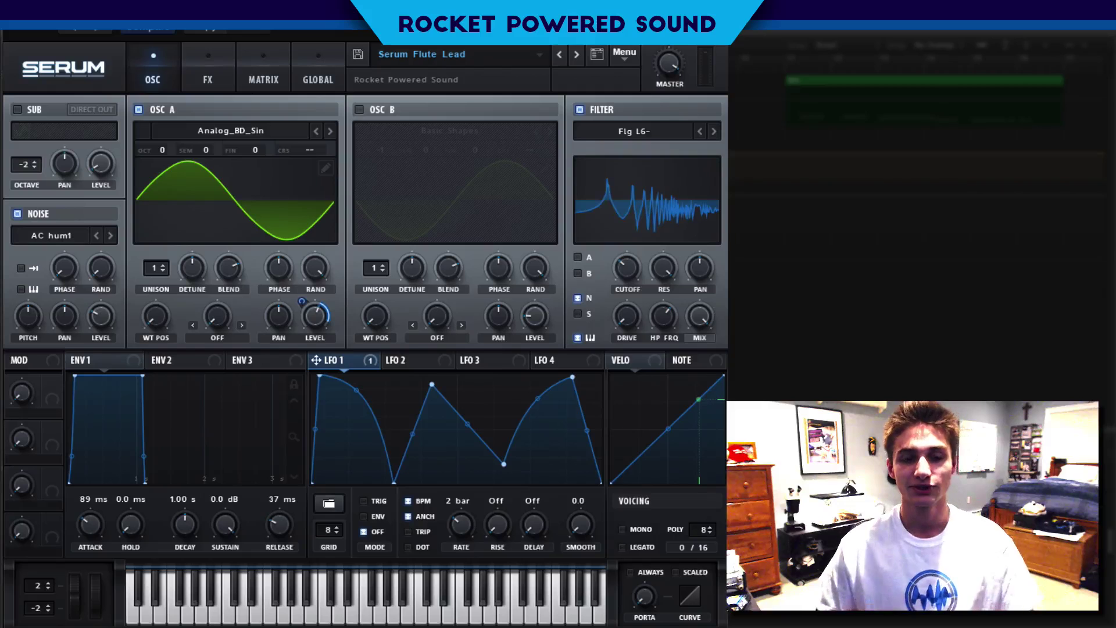
# Initialize the preset and load the Analog_BD_Sin wavetable into oscillator A.
pyautogui.click(634, 57)
pyautogui.click(638, 128)
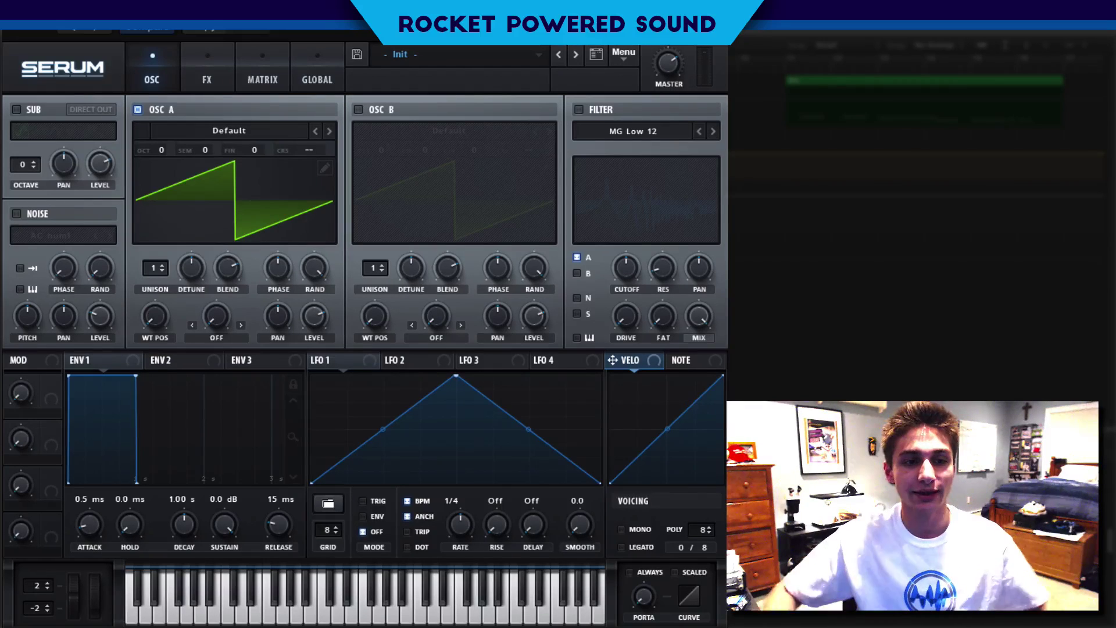
pyautogui.click(225, 137)
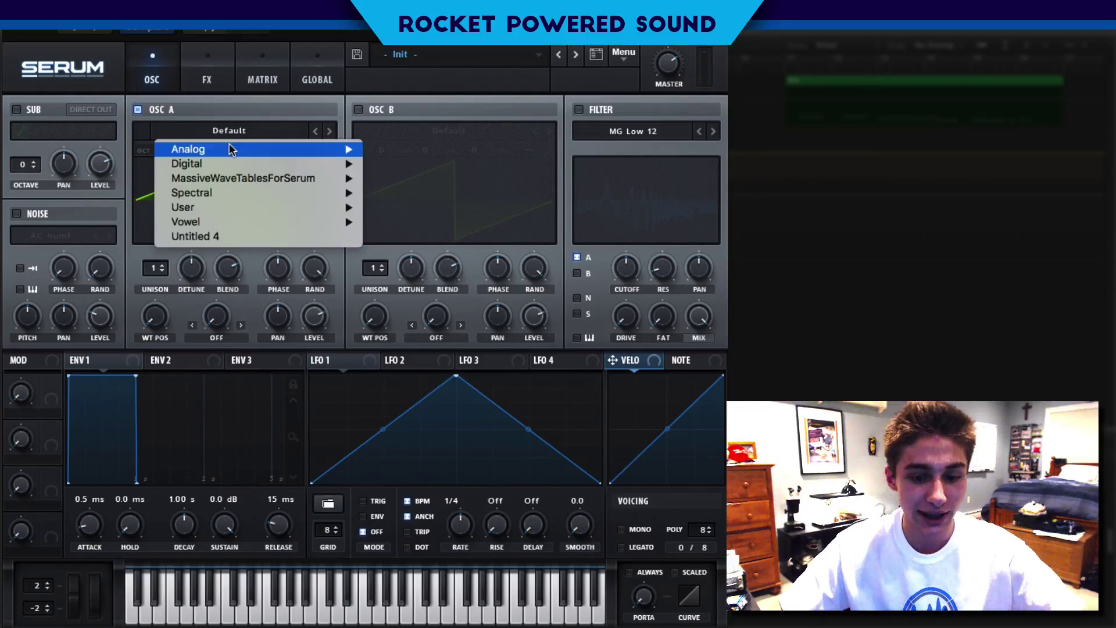
pyautogui.moveTo(291, 150)
pyautogui.click(462, 169)
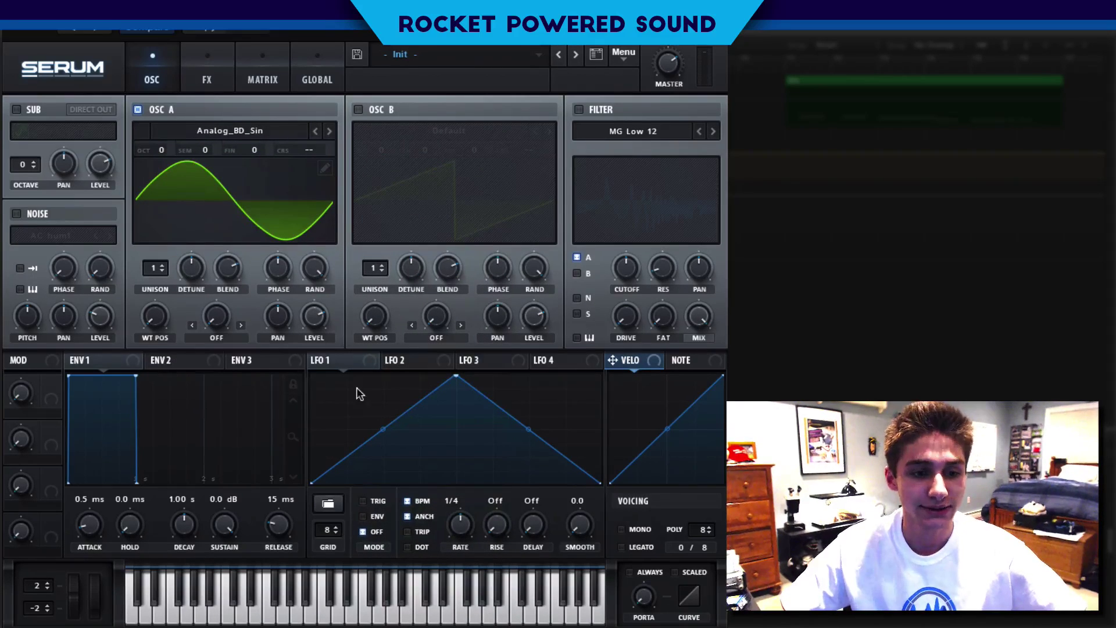
# Lower oscillator A's level to about halfway and assign LFO 1 to modulate it.
pyautogui.moveTo(314, 322)
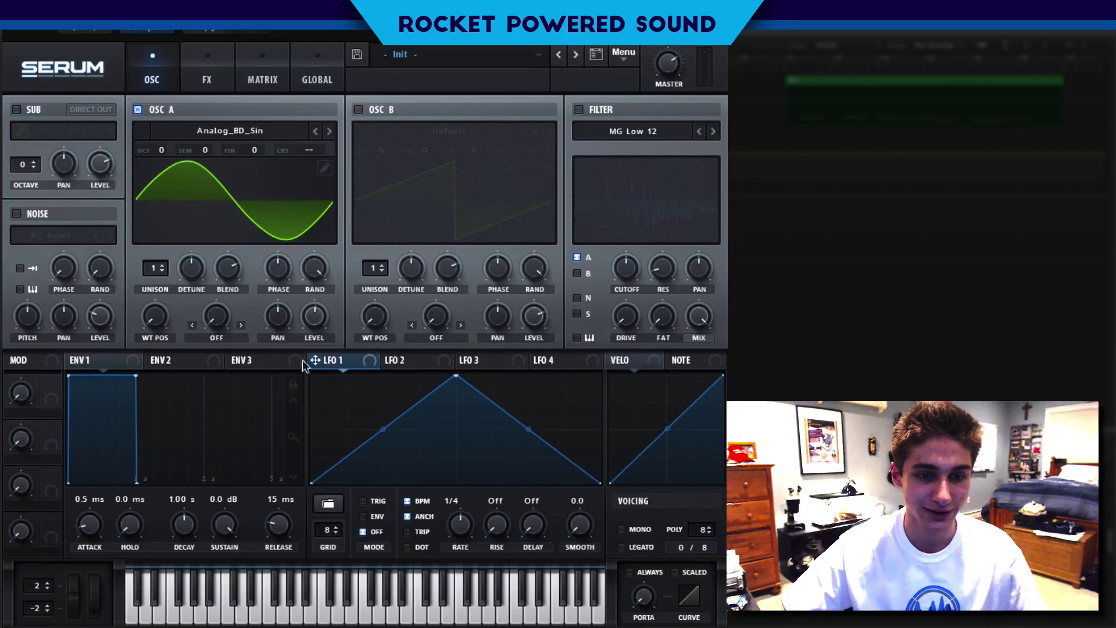
pyautogui.moveTo(315, 360); pyautogui.dragTo(295, 301)
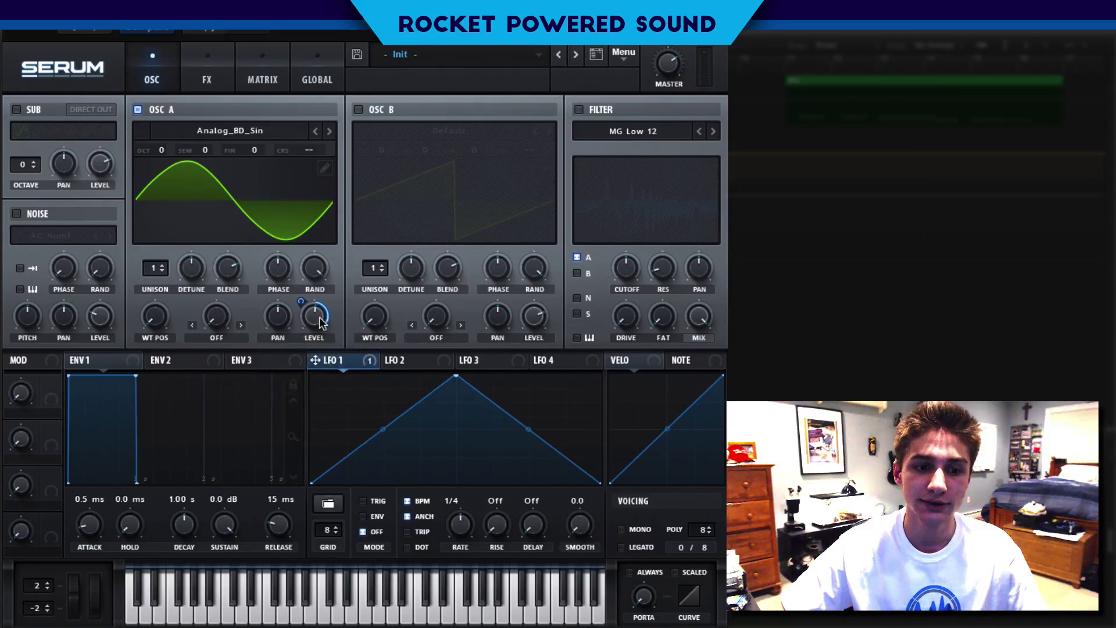
pyautogui.moveTo(321, 324)
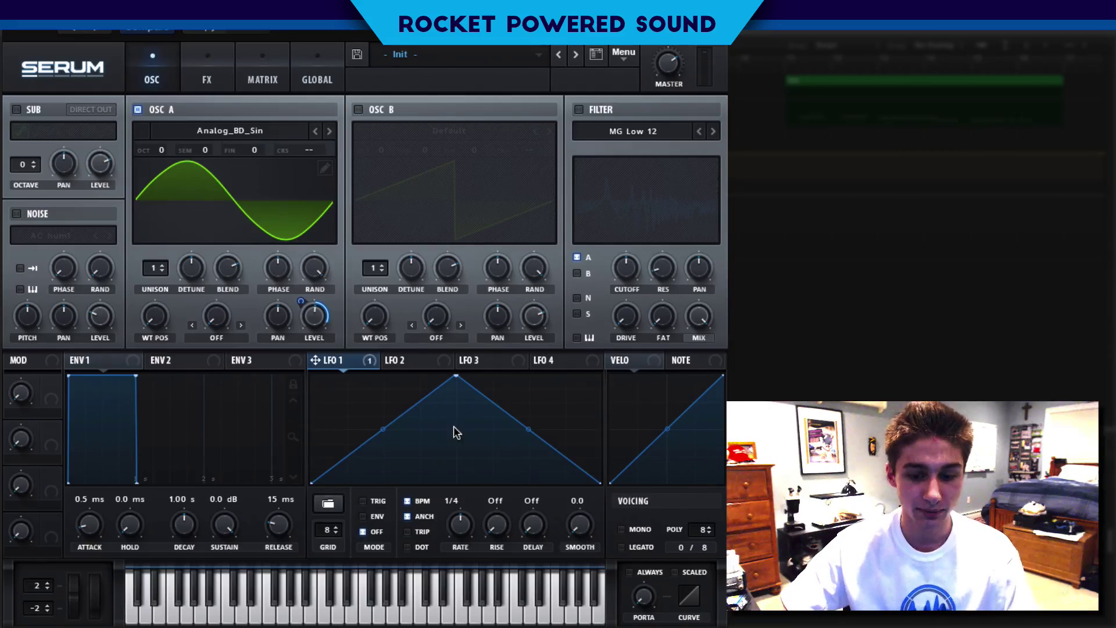
# Reshape LFO 1 with a peak near the start, a curved fall to zero at about a quarter, and a second peak before the middle.
pyautogui.moveTo(457, 376); pyautogui.dragTo(322, 376)
pyautogui.doubleClick(420, 412)
pyautogui.moveTo(422, 414); pyautogui.dragTo(382, 488)
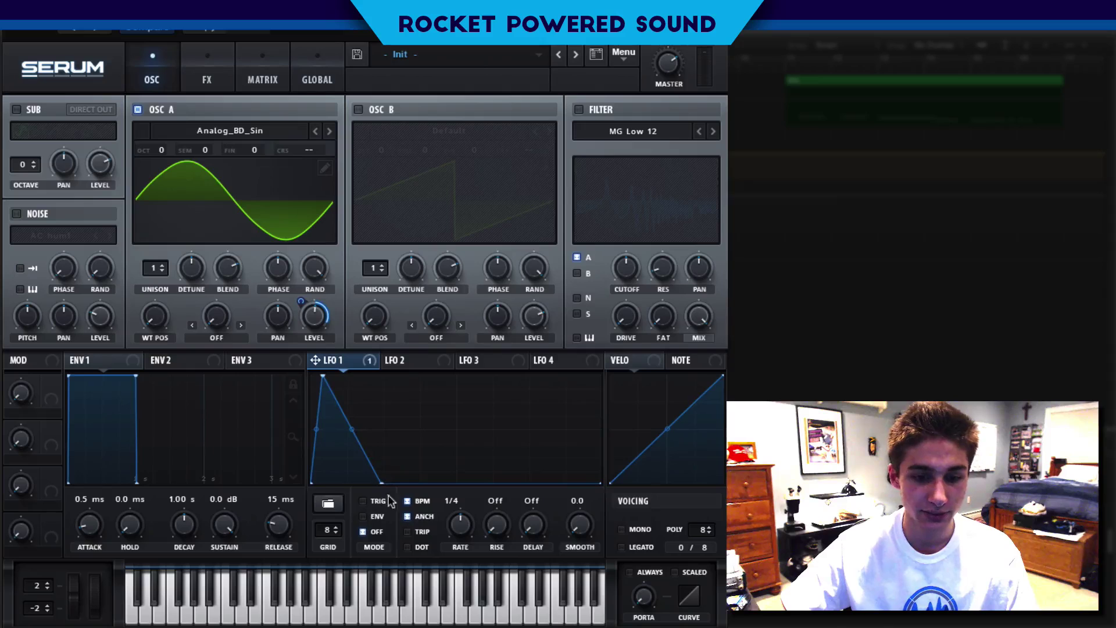
pyautogui.doubleClick(421, 401)
pyautogui.moveTo(422, 401); pyautogui.dragTo(420, 382)
pyautogui.moveTo(352, 429)
pyautogui.mouseDown()
pyautogui.moveTo(355, 401)
pyautogui.moveTo(360, 410)
pyautogui.mouseUp()
# Add a third peak near the end of LFO 1, with a low valley before it and a convex curved rise.
pyautogui.doubleClick(488, 420)
pyautogui.moveTo(488, 420); pyautogui.dragTo(574, 377)
pyautogui.doubleClick(545, 472)
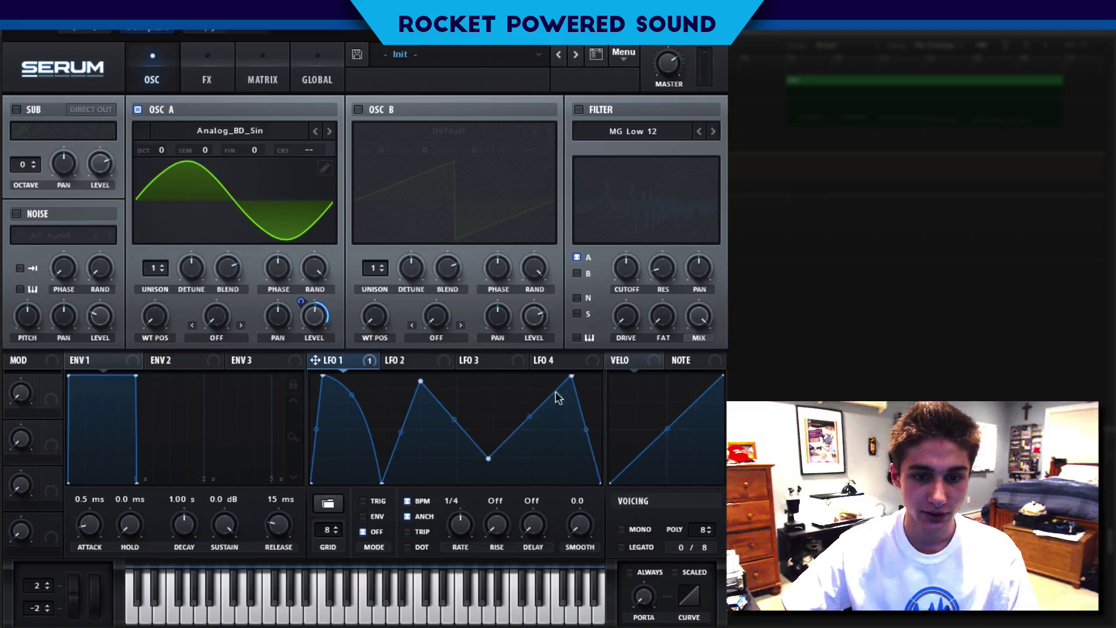
pyautogui.moveTo(530, 420); pyautogui.dragTo(511, 391)
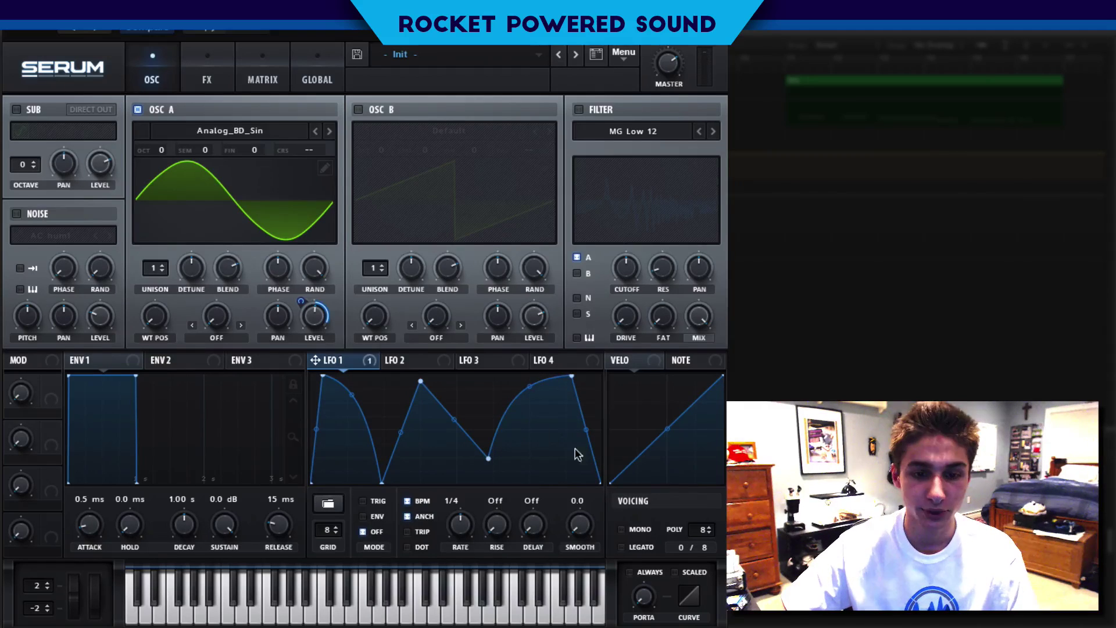
# Set LFO 1's rate to 2 bar with its mode at Off.
pyautogui.moveTo(471, 516); pyautogui.dragTo(434, 526)
pyautogui.click(368, 533)
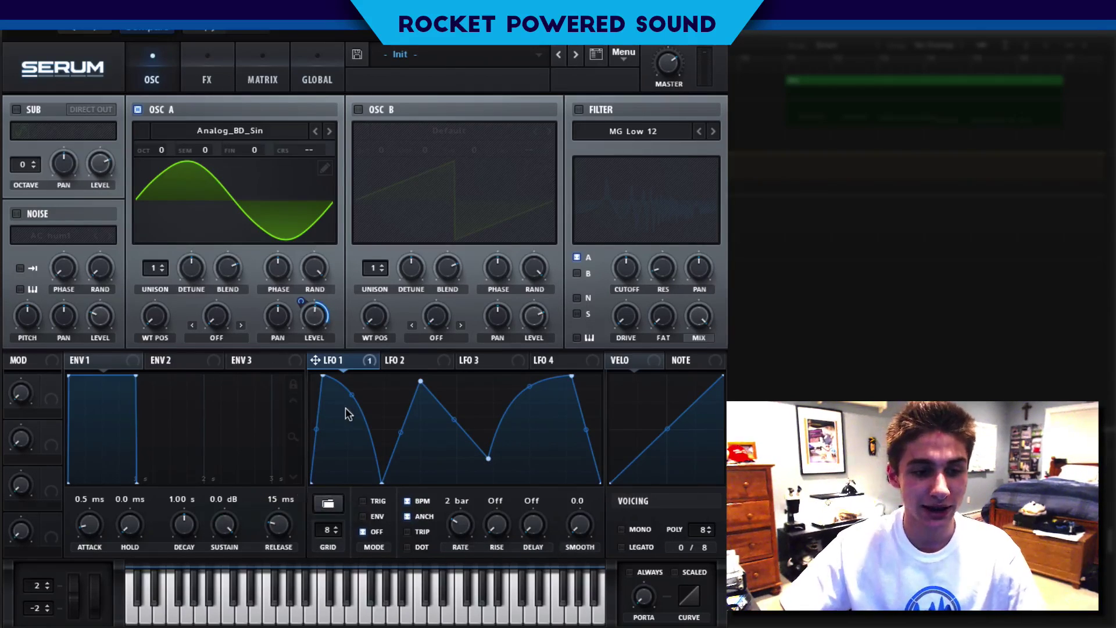
# Audition the patch with noise switched off by playing notes on the Musical Typing keyboard in a lower octave.
pyautogui.click(16, 214)
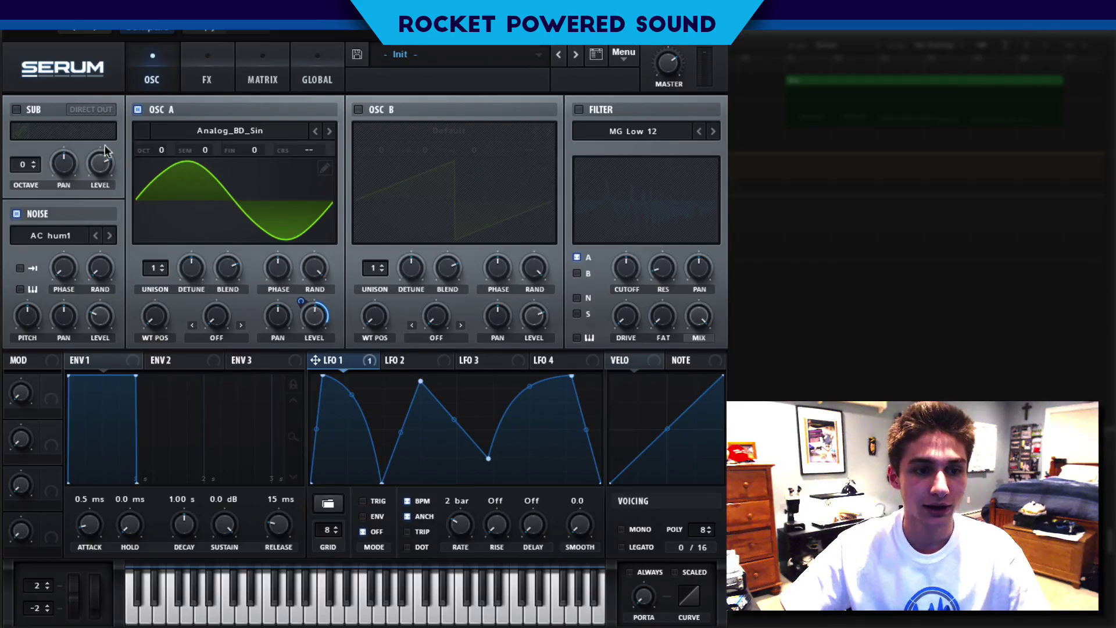
pyautogui.click(15, 214)
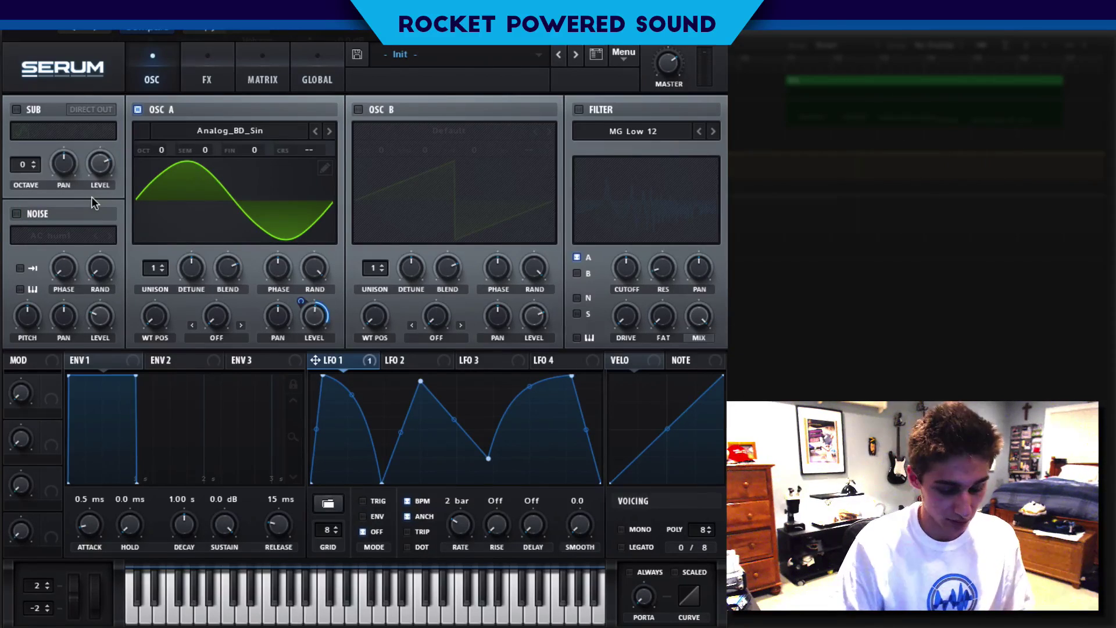
pyautogui.press('super+k')
pyautogui.press('d')
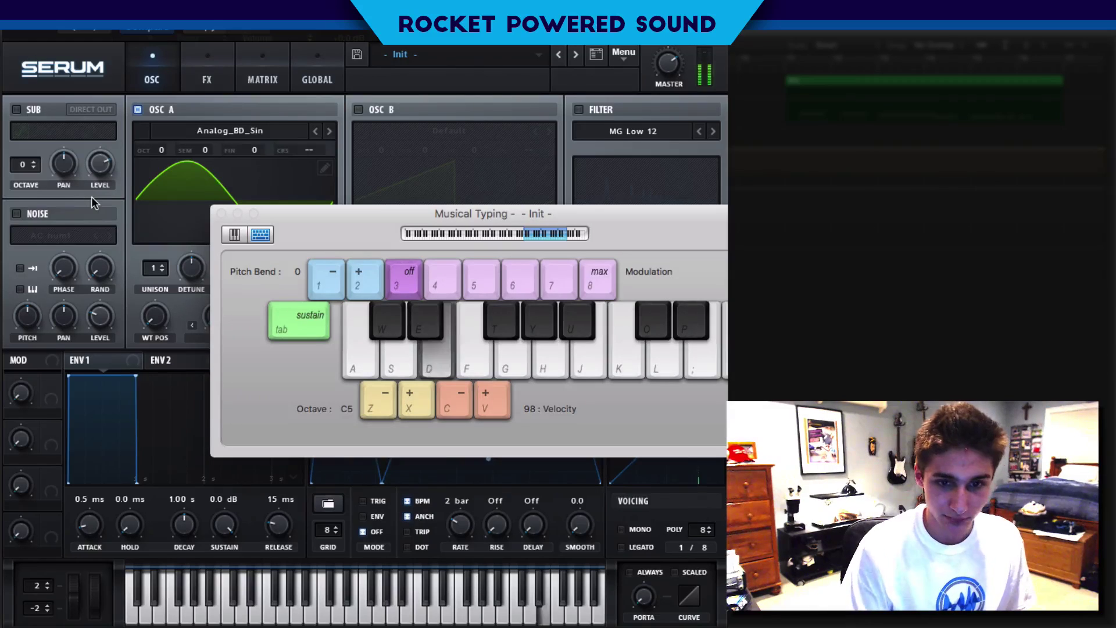
pyautogui.press('j')
pyautogui.press('z')
pyautogui.press('d')
pyautogui.press('j')
pyautogui.press('k')
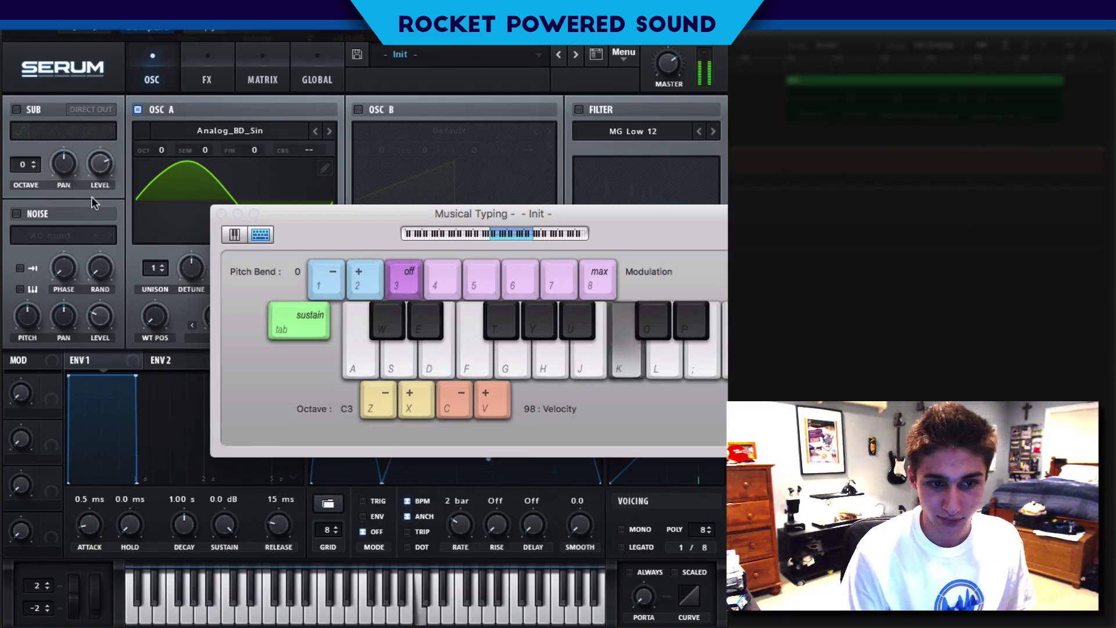
pyautogui.press('h')
pyautogui.press('e')
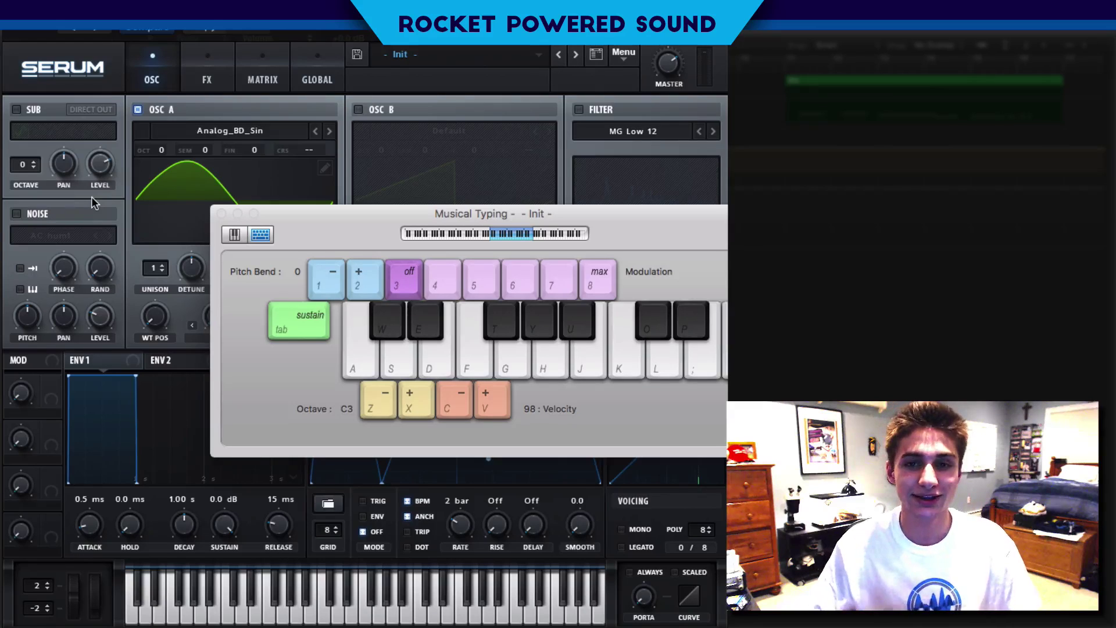
# Enable the noise oscillator with the AC hum1 sample and check it alone with oscillator A temporarily switched off.
pyautogui.click(16, 214)
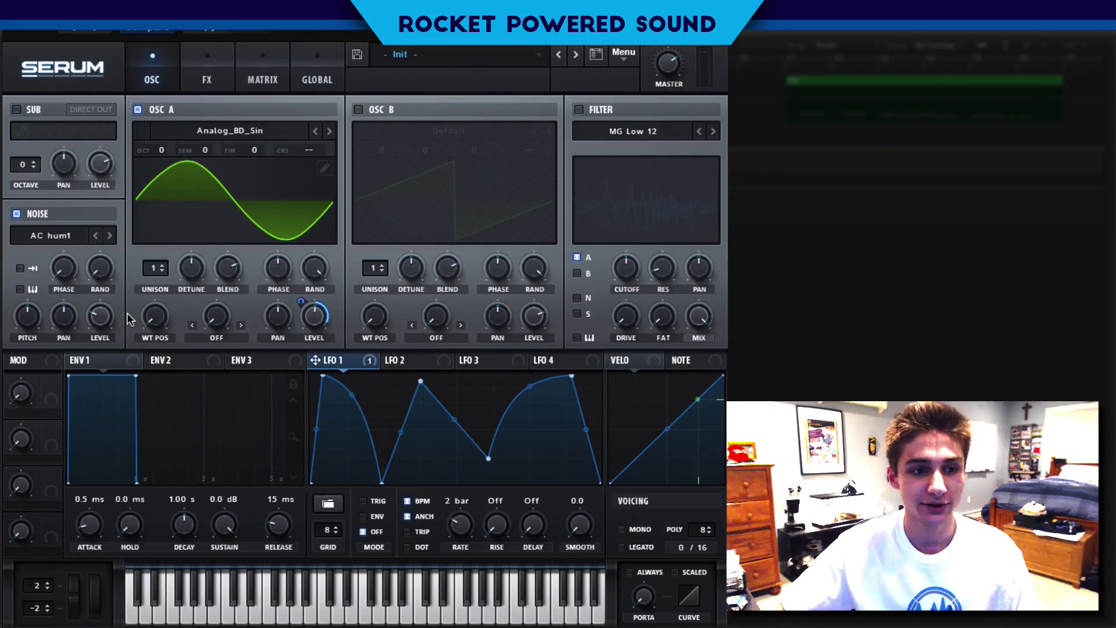
pyautogui.click(63, 237)
pyautogui.click(106, 204)
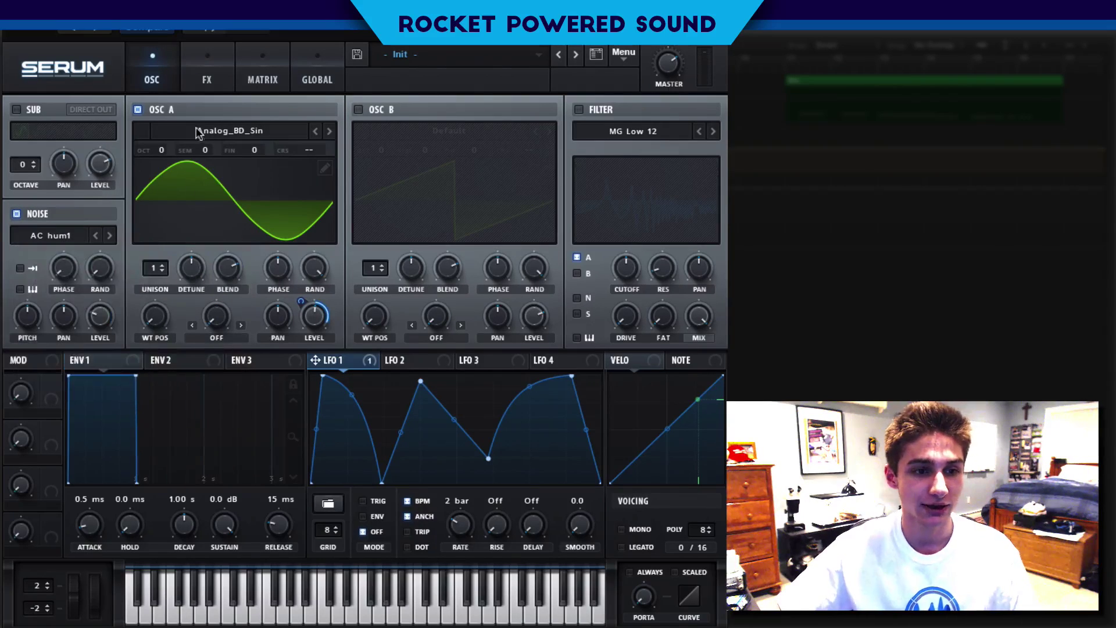
pyautogui.click(143, 111)
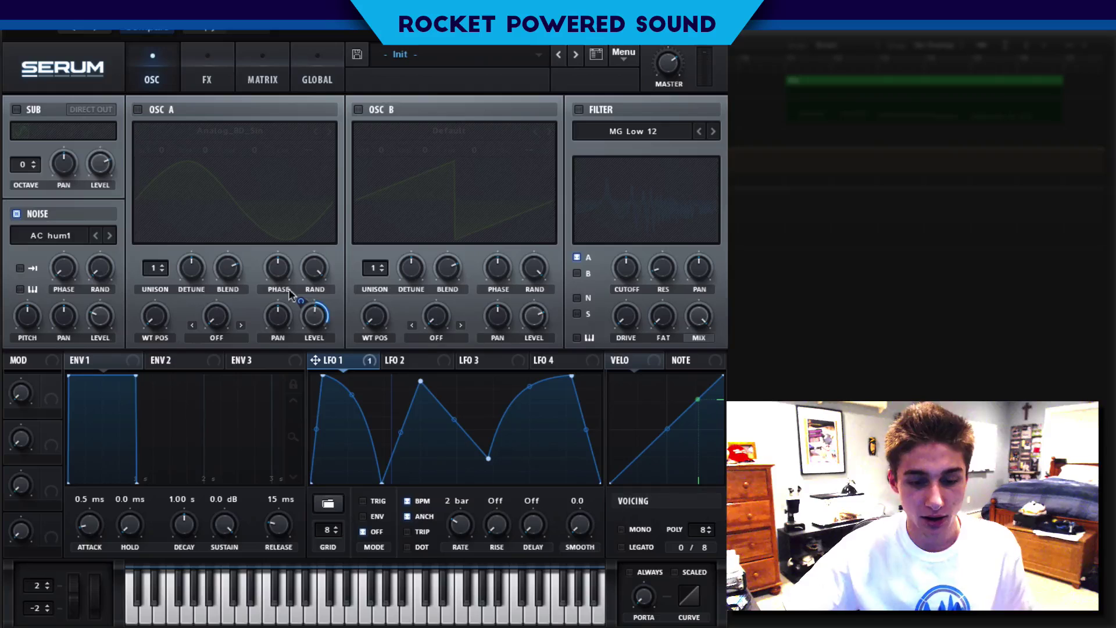
pyautogui.click(138, 110)
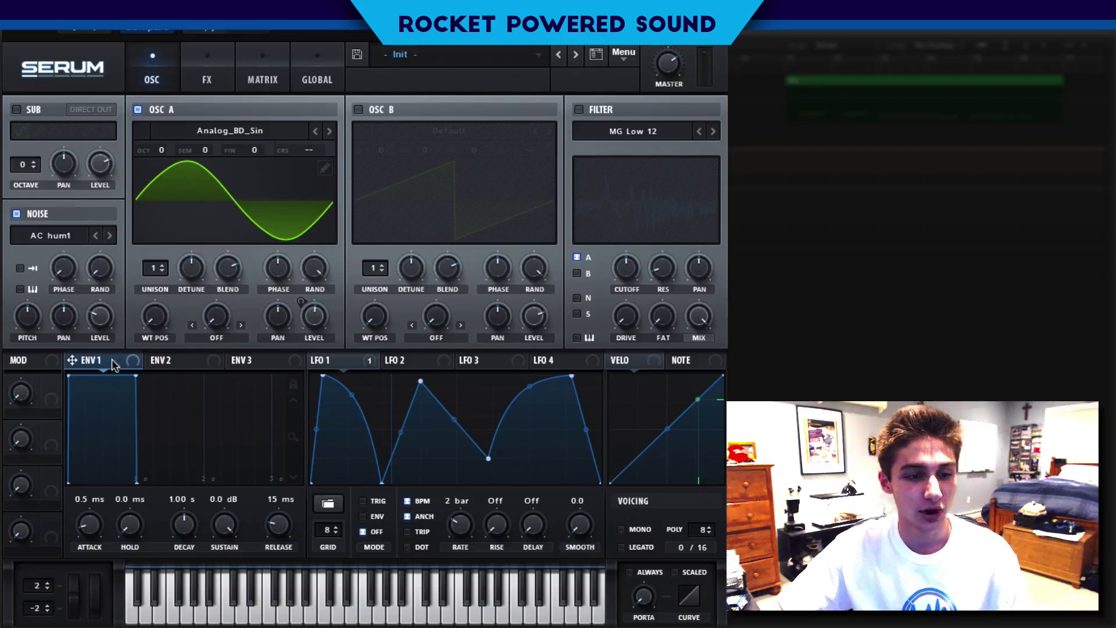
# Set Envelope 1's attack to 108 ms.
pyautogui.moveTo(90, 517)
pyautogui.moveTo(89, 516); pyautogui.dragTo(99, 483)
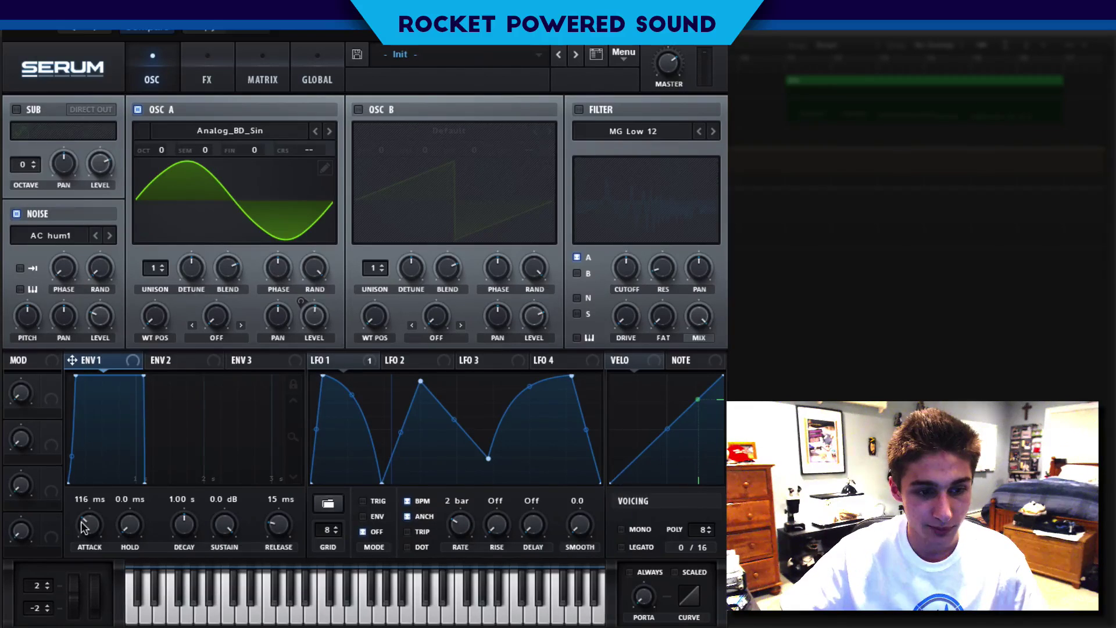
pyautogui.moveTo(81, 526); pyautogui.dragTo(80, 525)
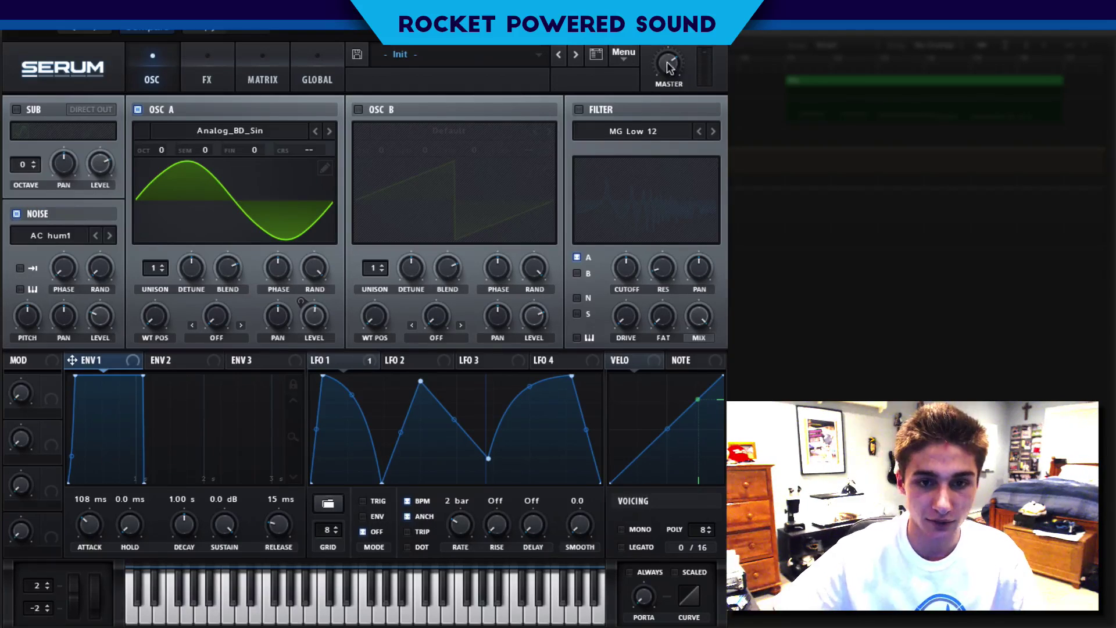
# Enable the filter and route only the noise oscillator through it instead of oscillator A.
pyautogui.click(579, 108)
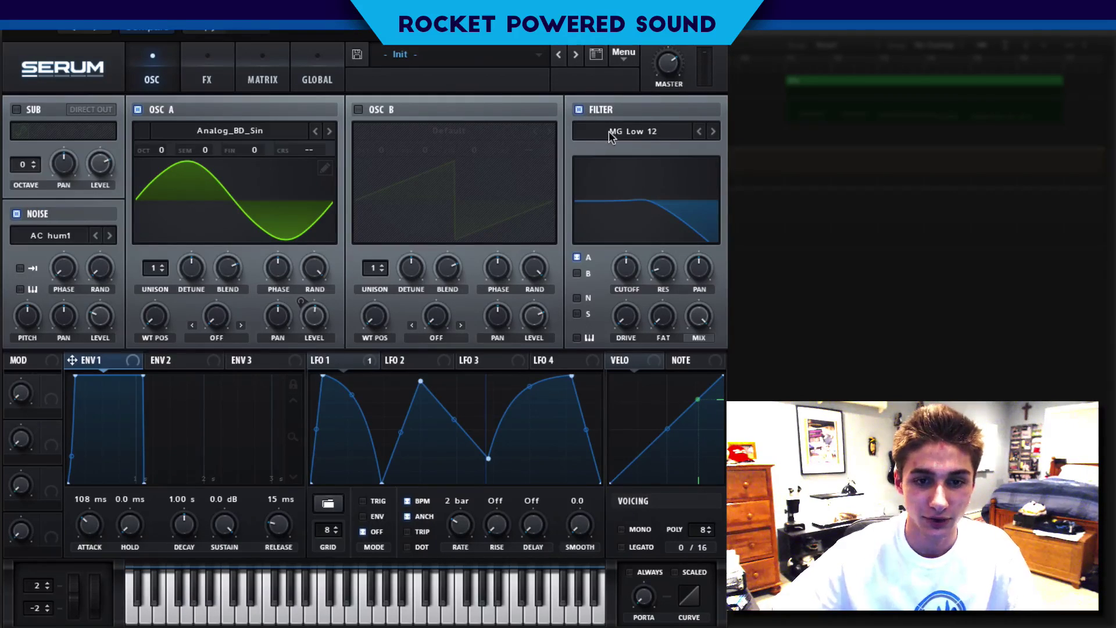
pyautogui.click(577, 257)
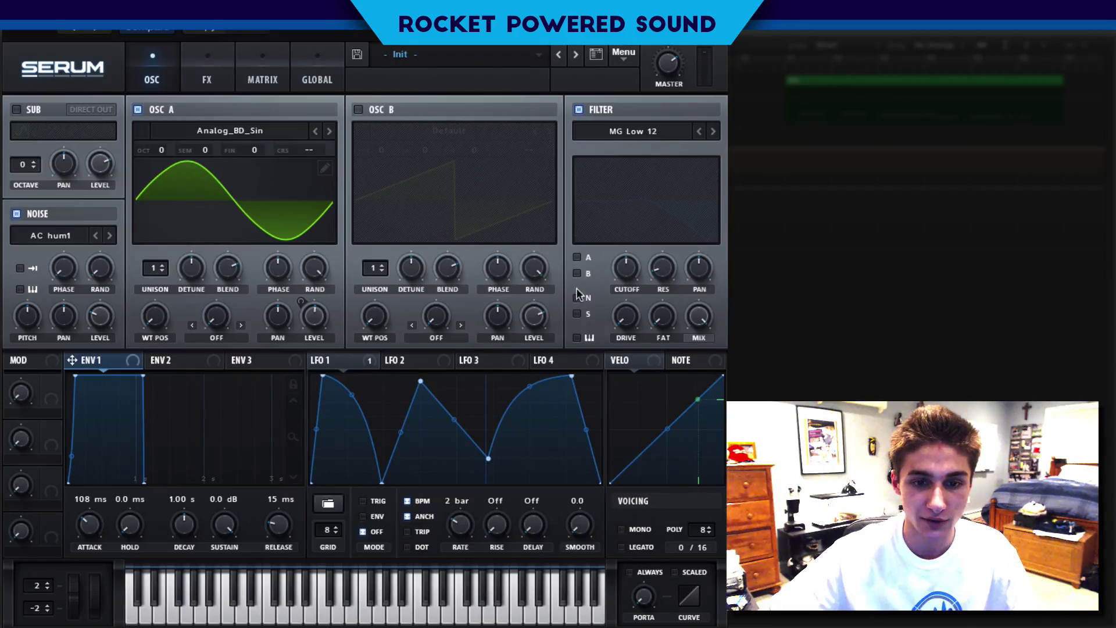
pyautogui.click(576, 299)
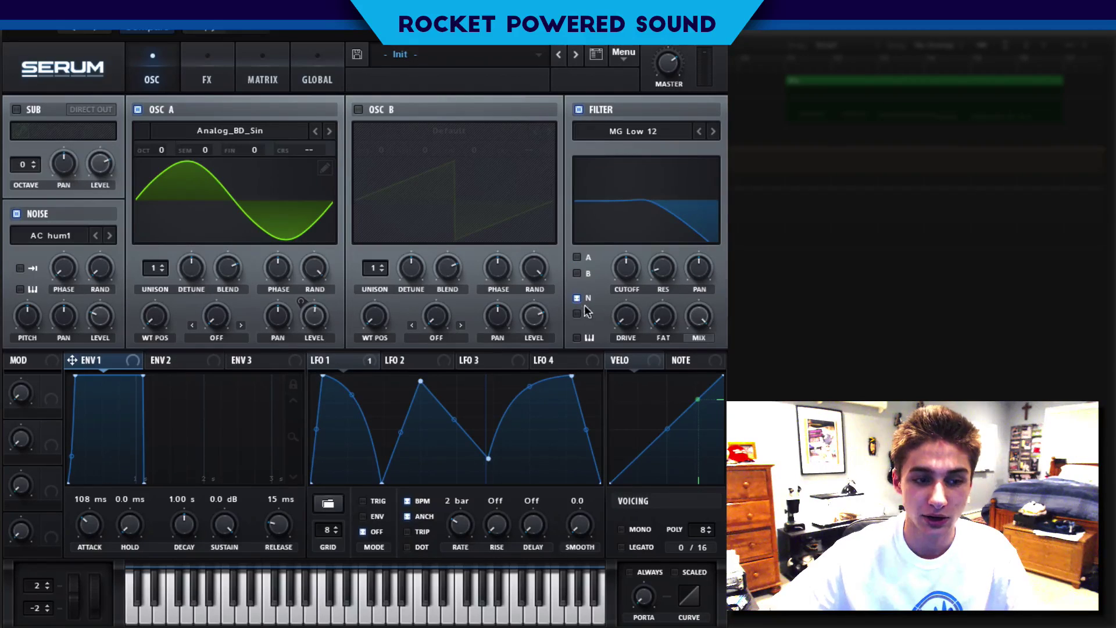
# Change the filter type to the Flg L6- flanger.
pyautogui.click(647, 133)
pyautogui.moveTo(641, 180)
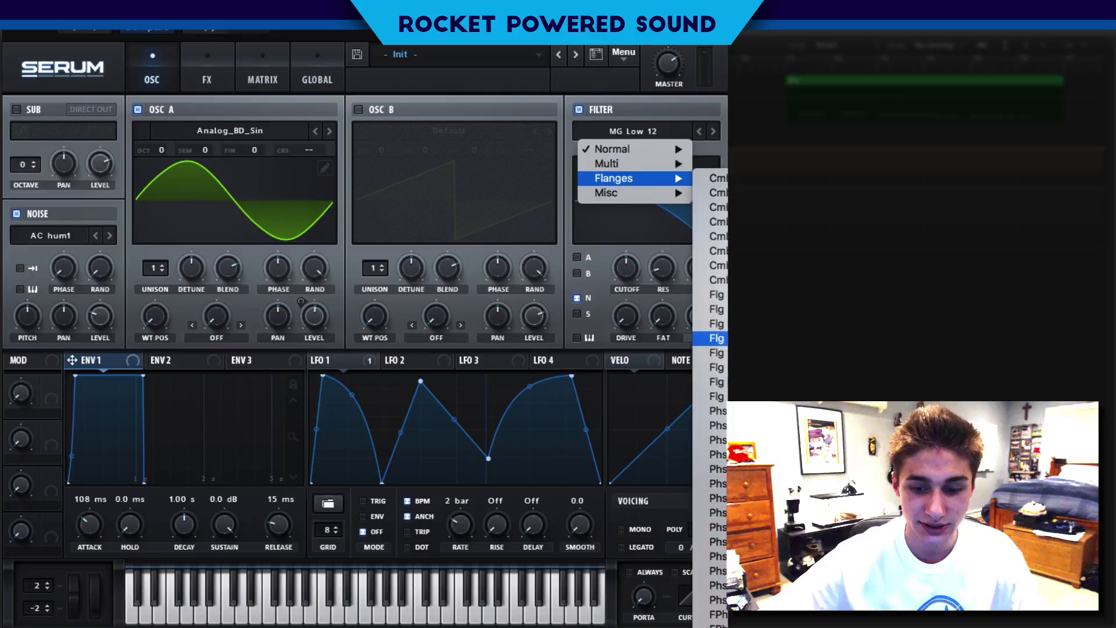
pyautogui.click(716, 339)
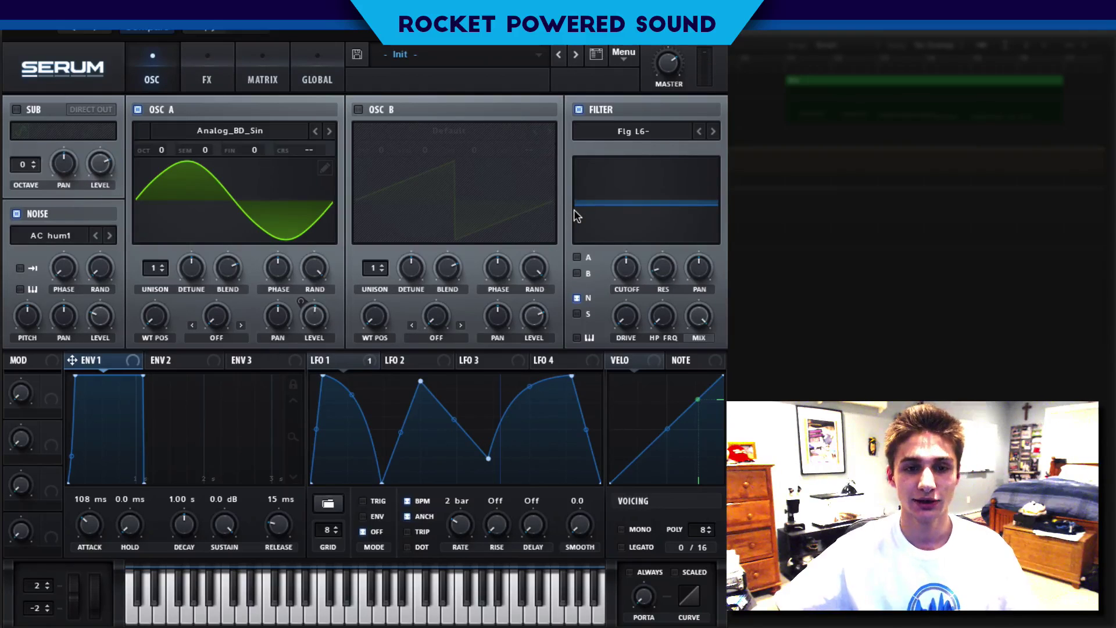
# Raise the filter's HP frequency and turn its resonance up to about maximum.
pyautogui.moveTo(659, 315); pyautogui.dragTo(698, 214)
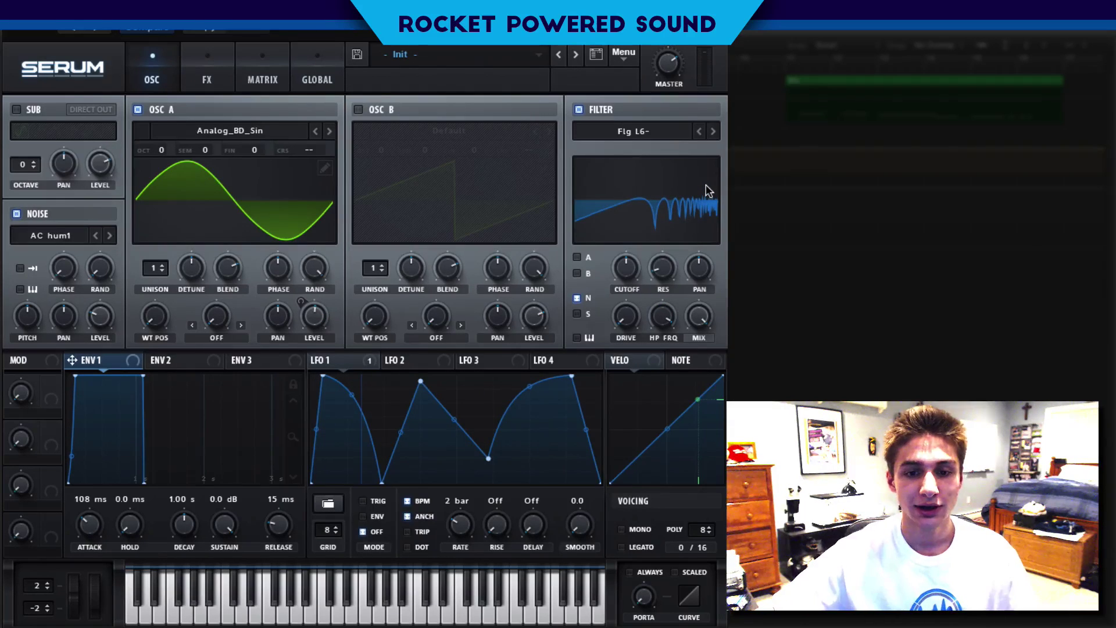
pyautogui.moveTo(668, 253); pyautogui.dragTo(702, 163)
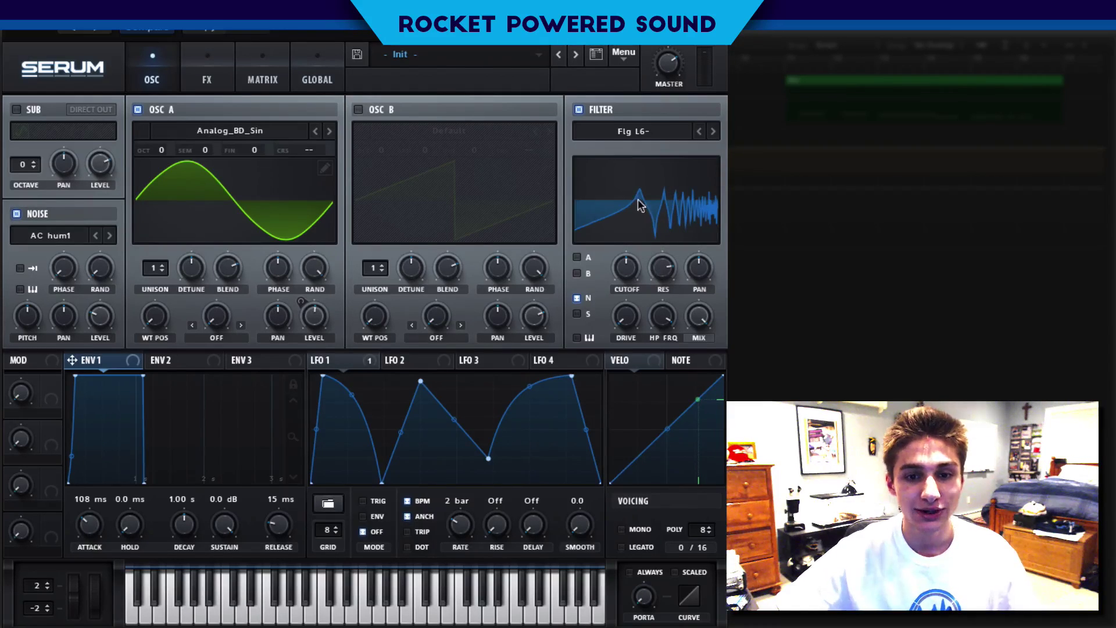
pyautogui.moveTo(664, 272)
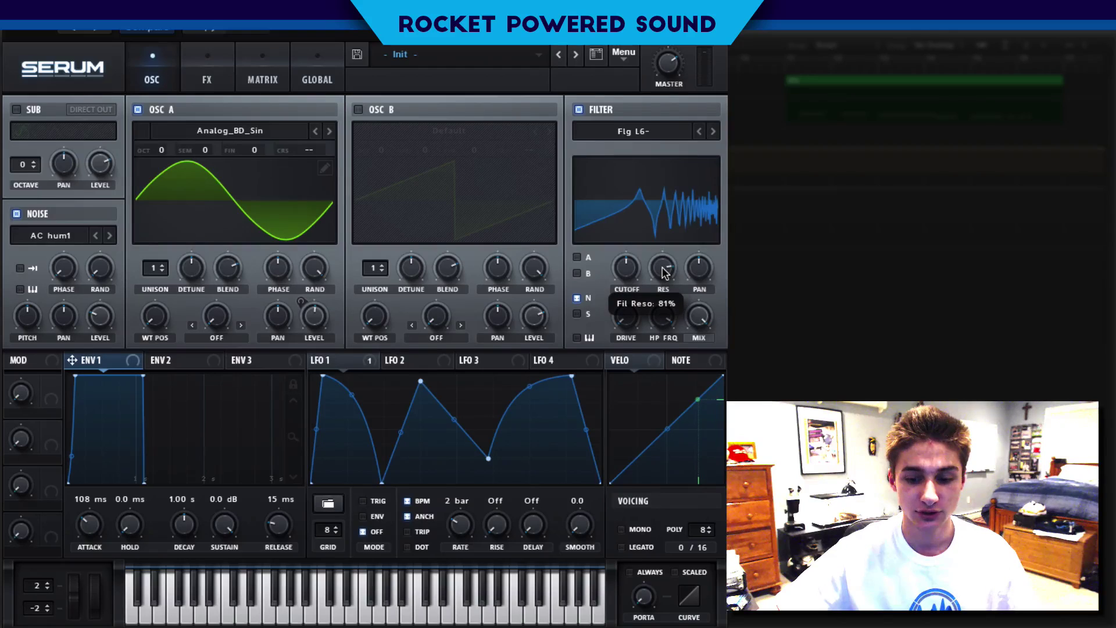
pyautogui.moveTo(664, 272); pyautogui.dragTo(667, 236)
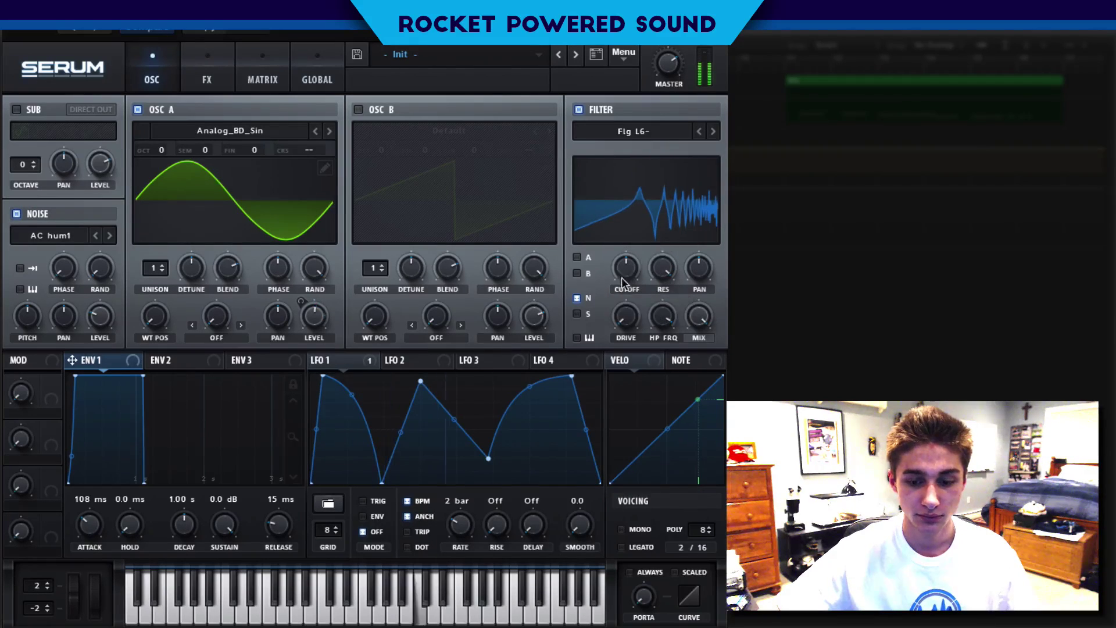
# Enable the filter's key tracking and lower both its cutoff and its HP frequency.
pyautogui.click(577, 338)
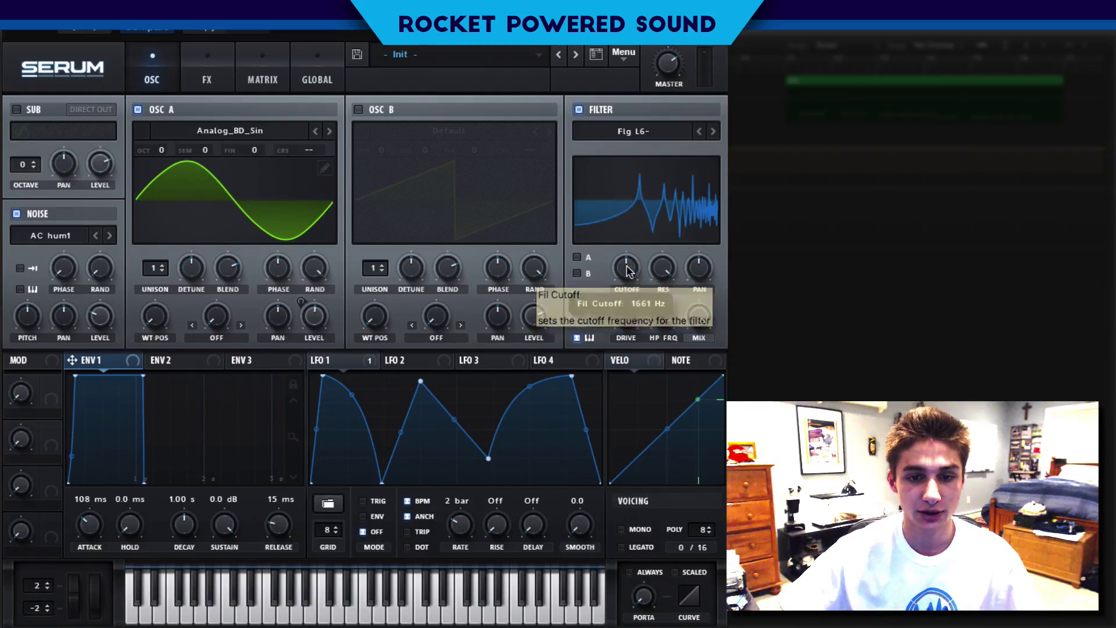
pyautogui.moveTo(630, 267); pyautogui.dragTo(608, 282)
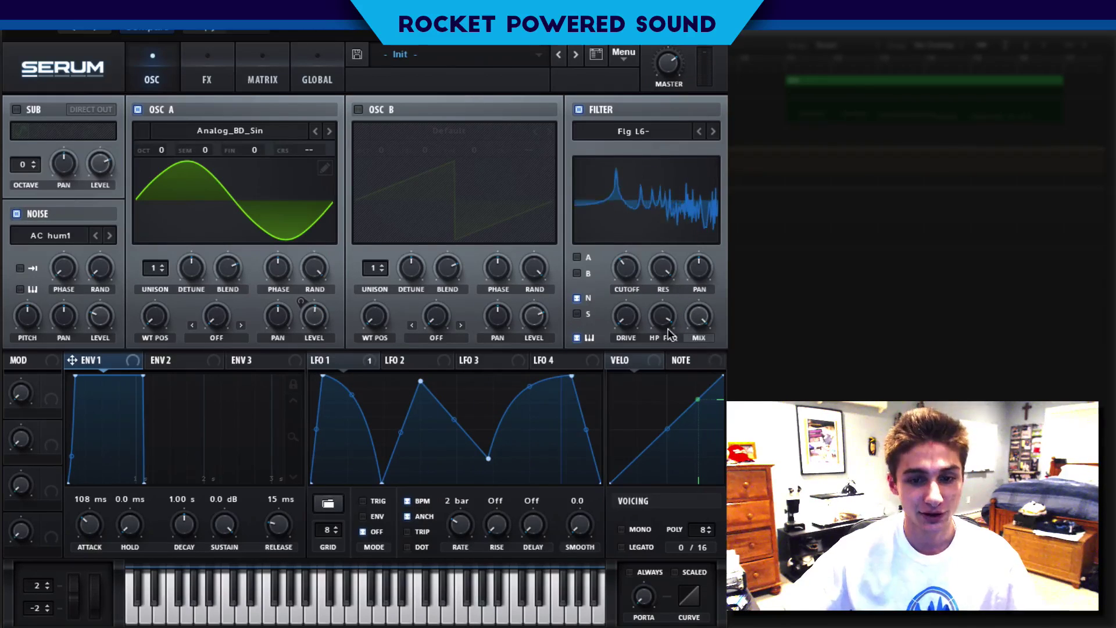
pyautogui.moveTo(667, 328); pyautogui.dragTo(628, 266)
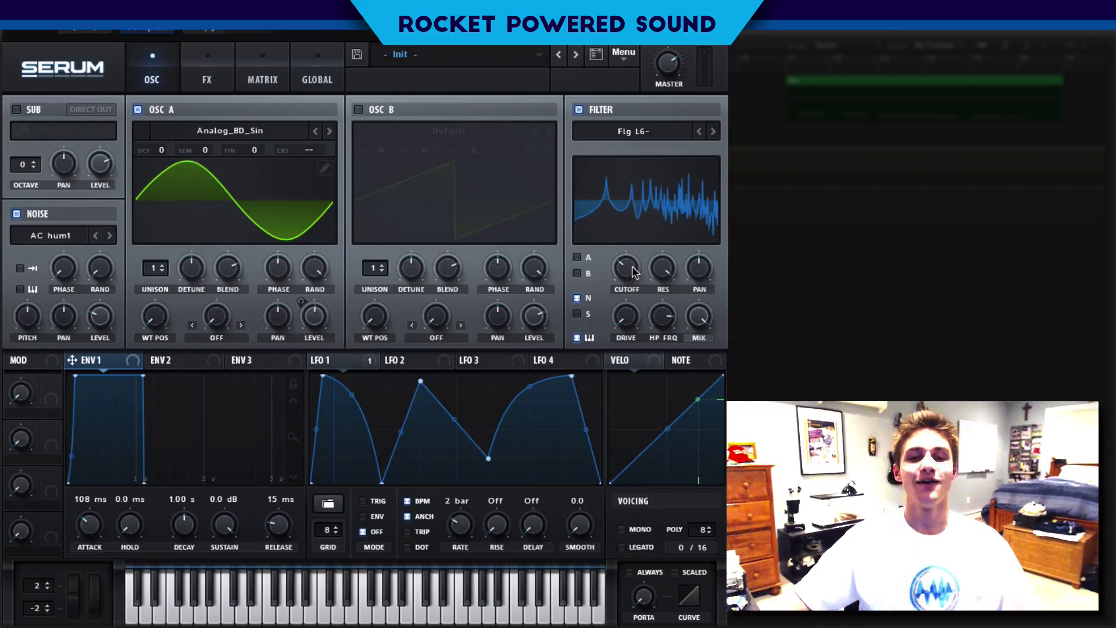
# Enable the compressor effect, switch it to multiband mode and audition the sound.
pyautogui.click(212, 71)
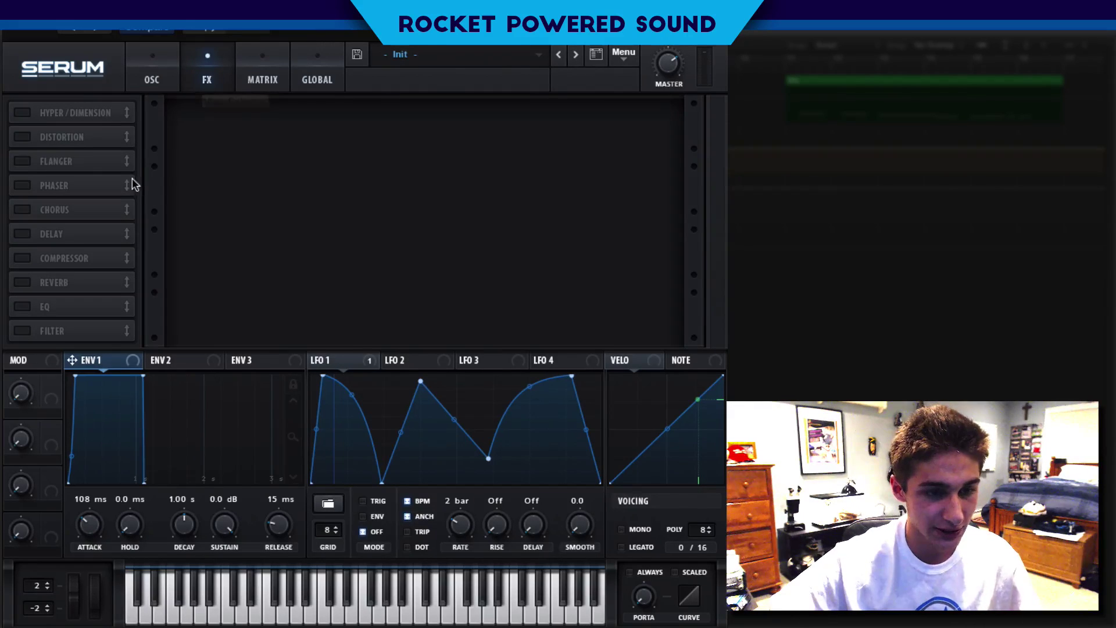
pyautogui.click(22, 258)
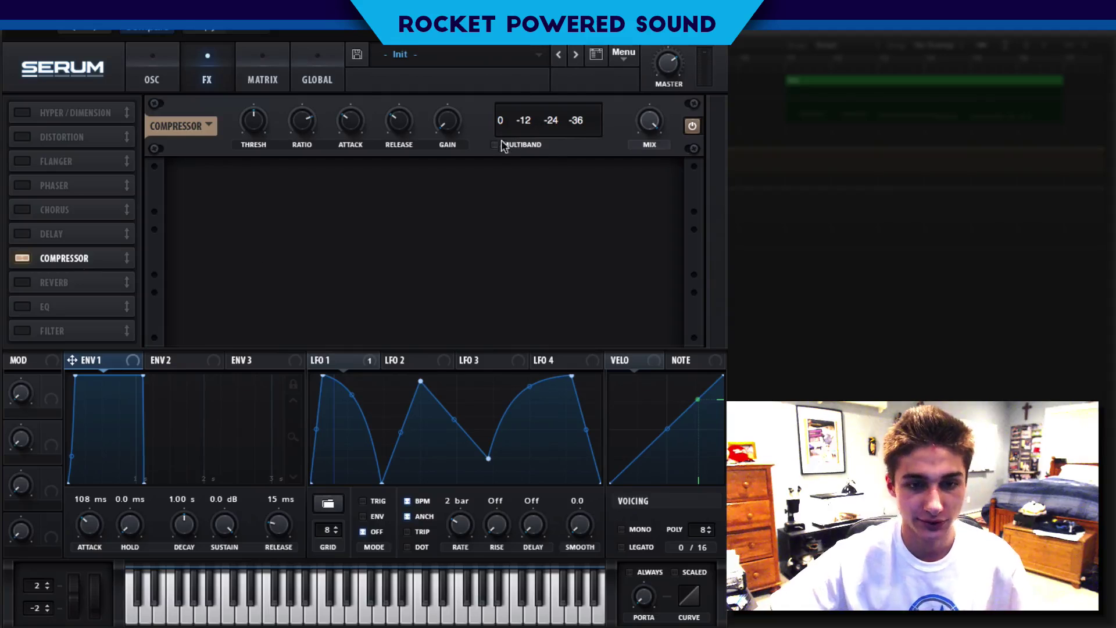
pyautogui.click(517, 145)
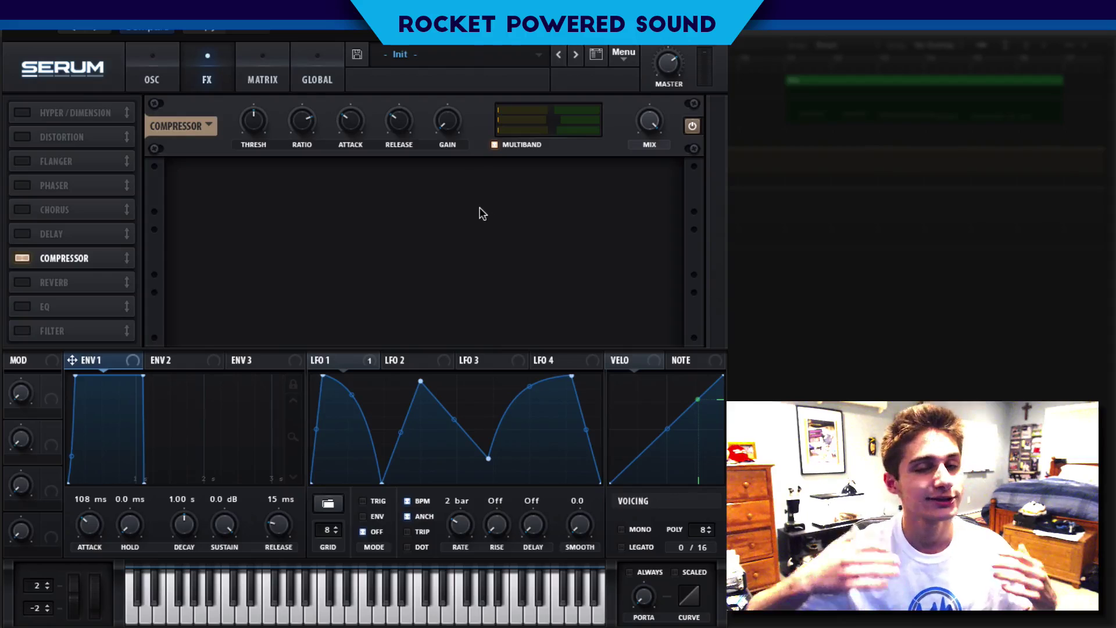
pyautogui.press('space')
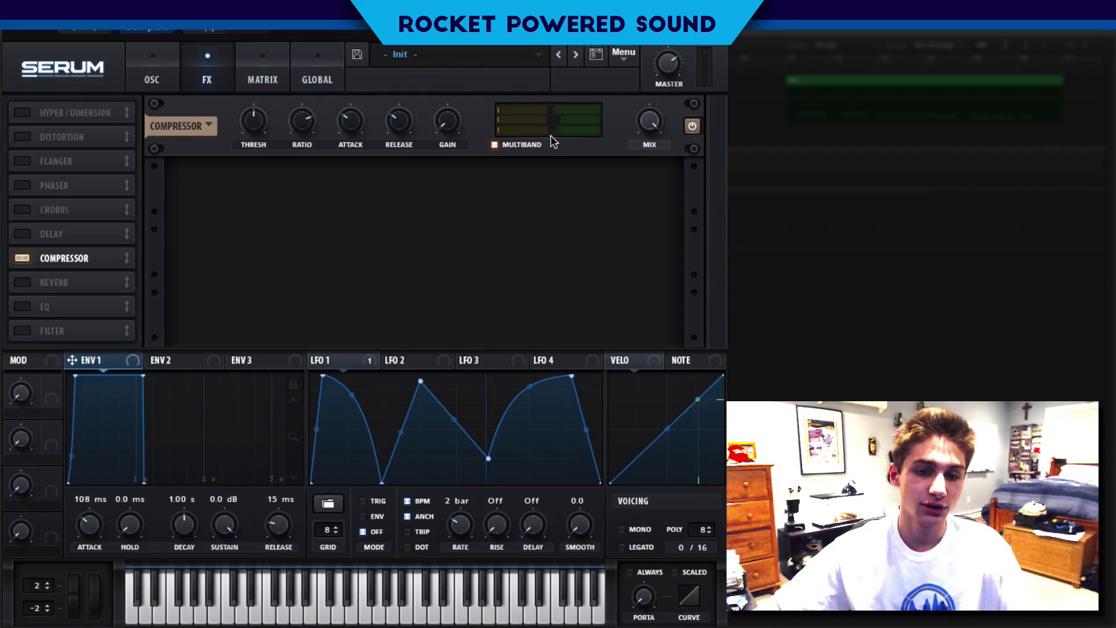
pyautogui.moveTo(549, 137)
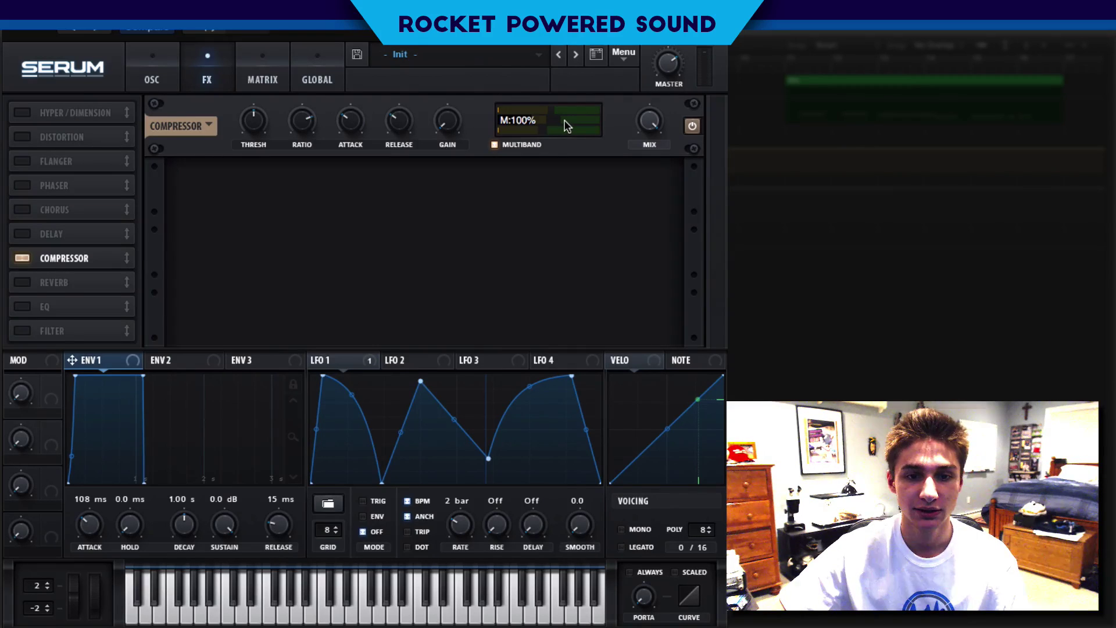
pyautogui.moveTo(565, 121); pyautogui.dragTo(564, 121)
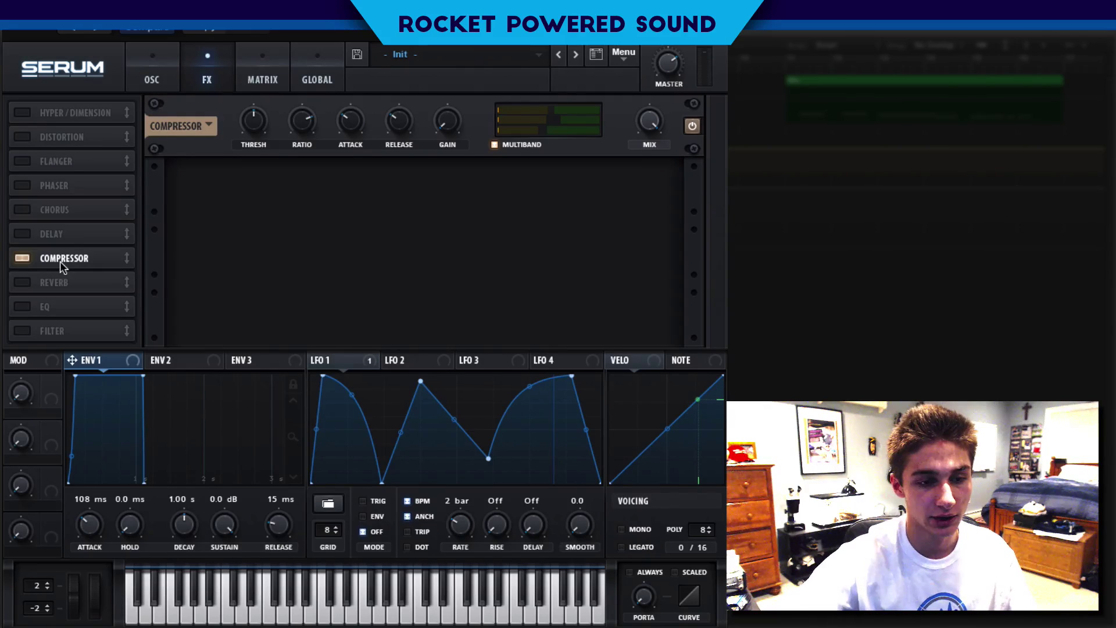
# Enable the EQ effect and reorder the effects chain so the compressor comes first, followed by the EQ.
pyautogui.click(23, 306)
pyautogui.moveTo(44, 258); pyautogui.dragTo(62, 113)
pyautogui.moveTo(64, 307); pyautogui.dragTo(64, 138)
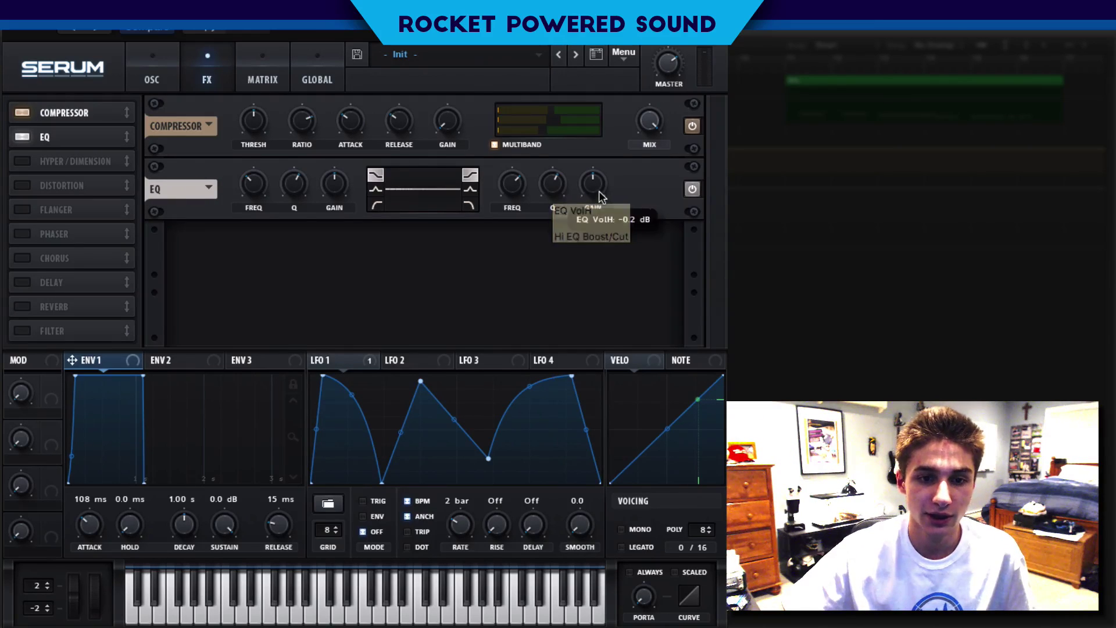
# Cut the gain of the EQ's high shelf strongly and raise its frequency.
pyautogui.moveTo(598, 192); pyautogui.dragTo(516, 184)
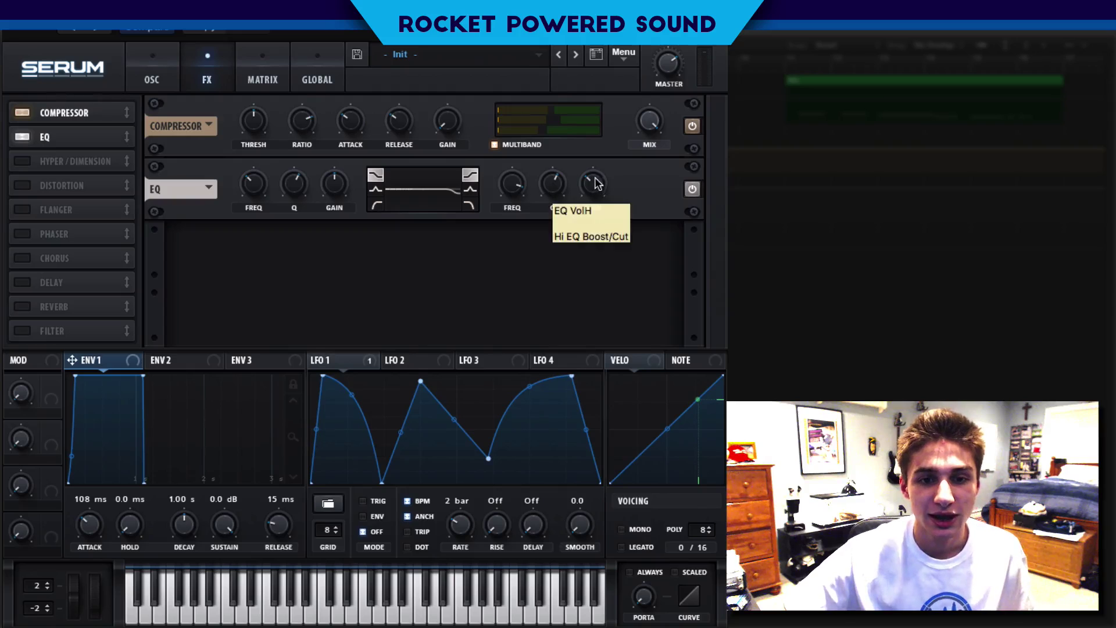
pyautogui.moveTo(589, 185)
pyautogui.moveTo(589, 185); pyautogui.dragTo(581, 190)
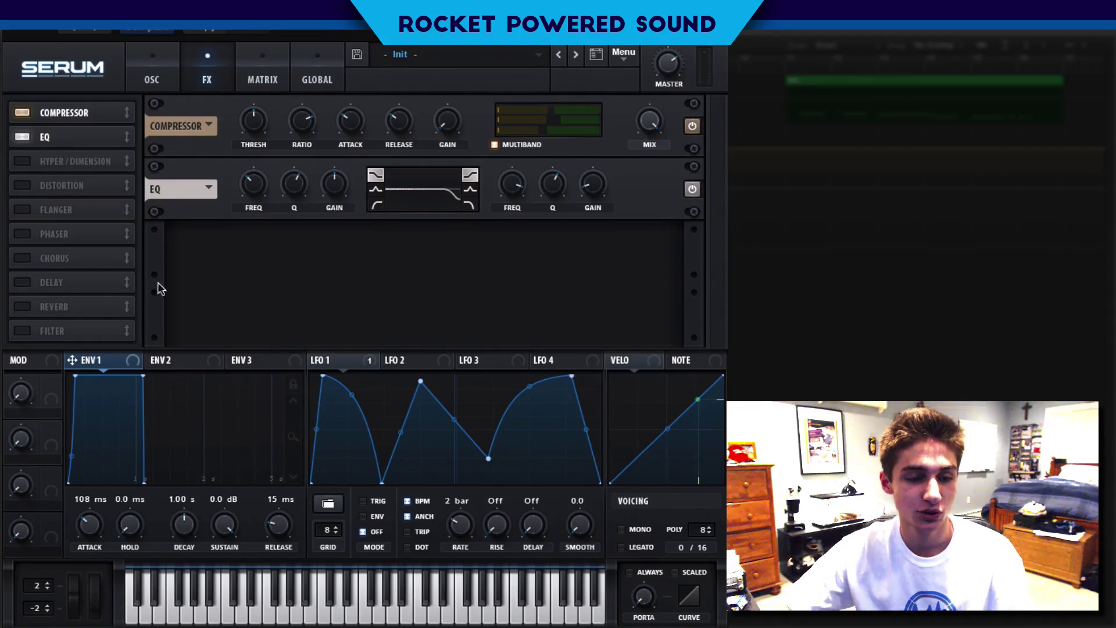
# Enable the reverb effect and adjust its mix.
pyautogui.click(23, 307)
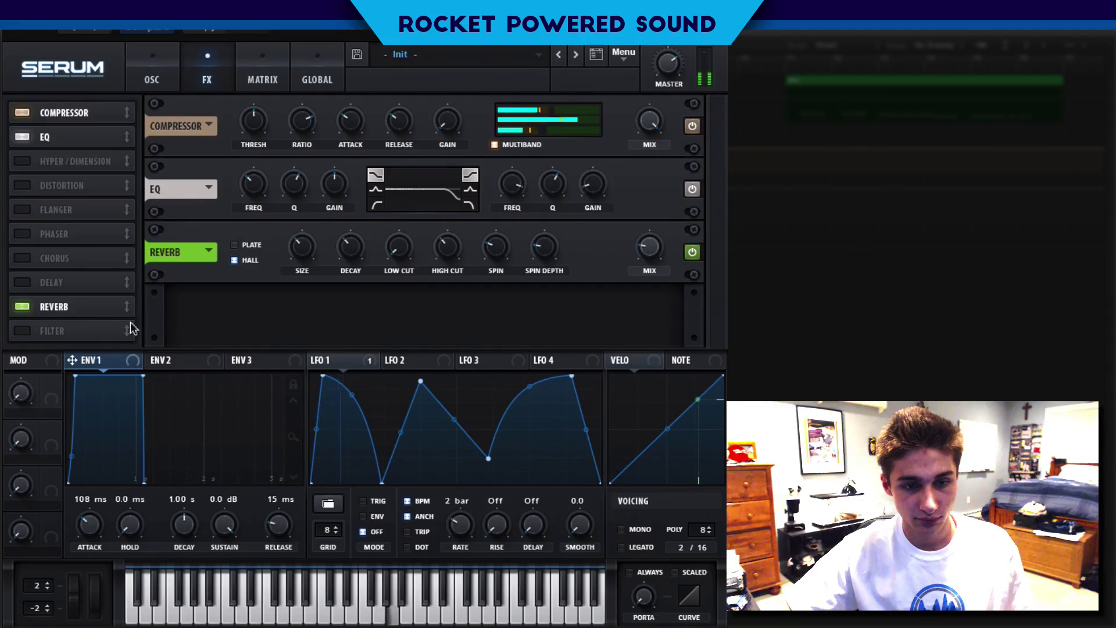
pyautogui.moveTo(650, 247); pyautogui.dragTo(641, 229)
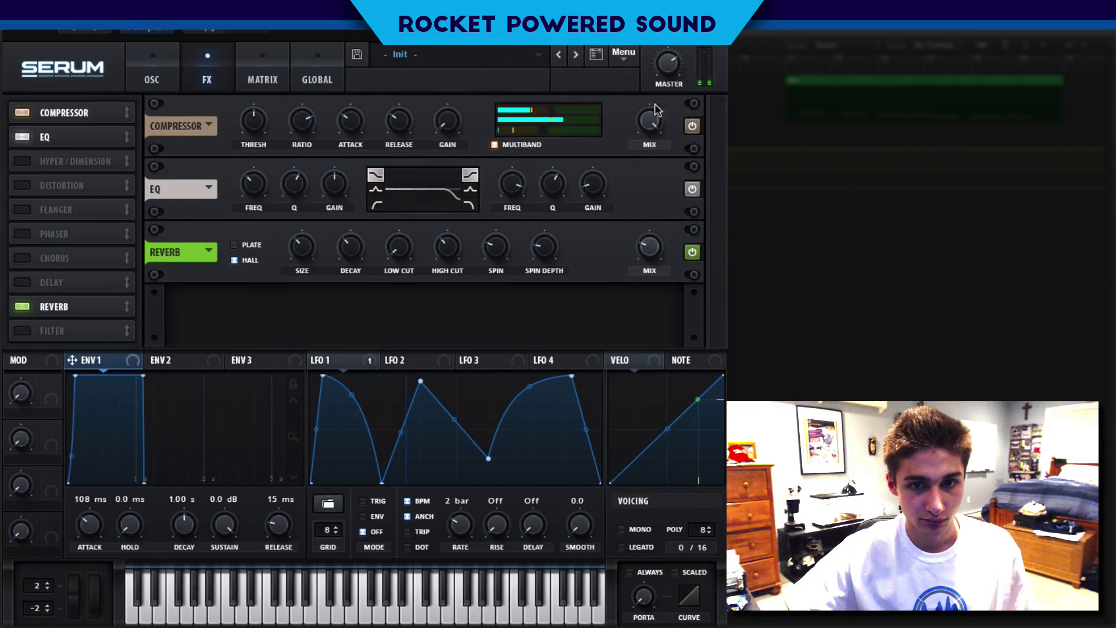
# Raise the compressor's gain and adjust the master volume to balance the output level.
pyautogui.moveTo(667, 64); pyautogui.dragTo(668, 29)
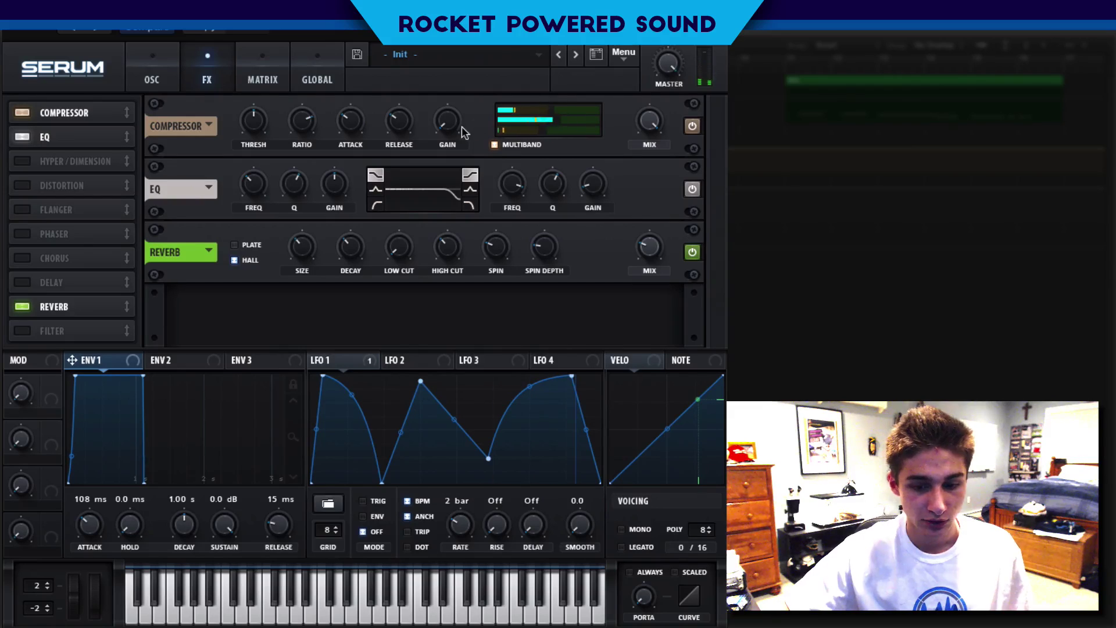
pyautogui.moveTo(455, 122); pyautogui.dragTo(455, 72)
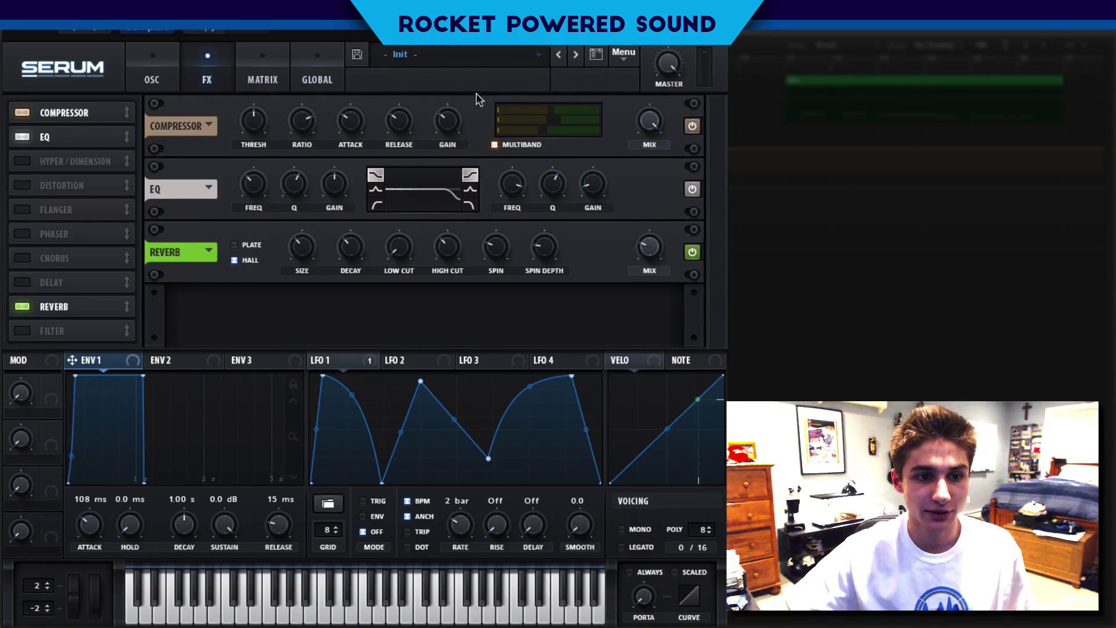
pyautogui.moveTo(655, 74)
pyautogui.mouseDown()
pyautogui.moveTo(648, 96)
pyautogui.moveTo(657, 68)
pyautogui.mouseUp()
# Play the patch and check the cutoff frequency of the noise filter.
pyautogui.press('space')
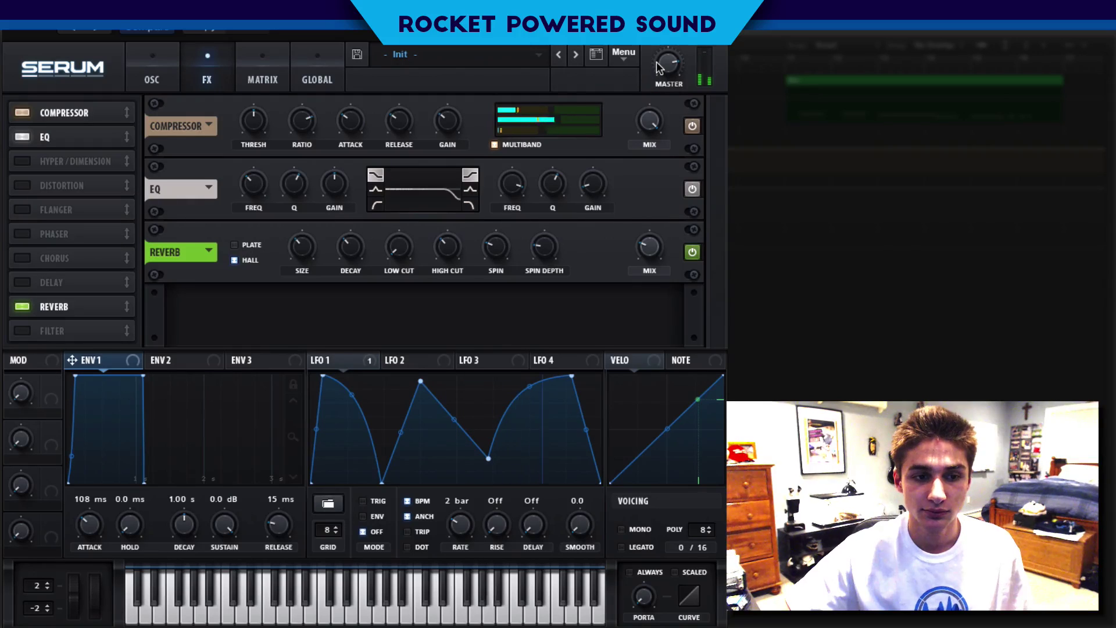
pyautogui.click(150, 70)
pyautogui.moveTo(629, 267)
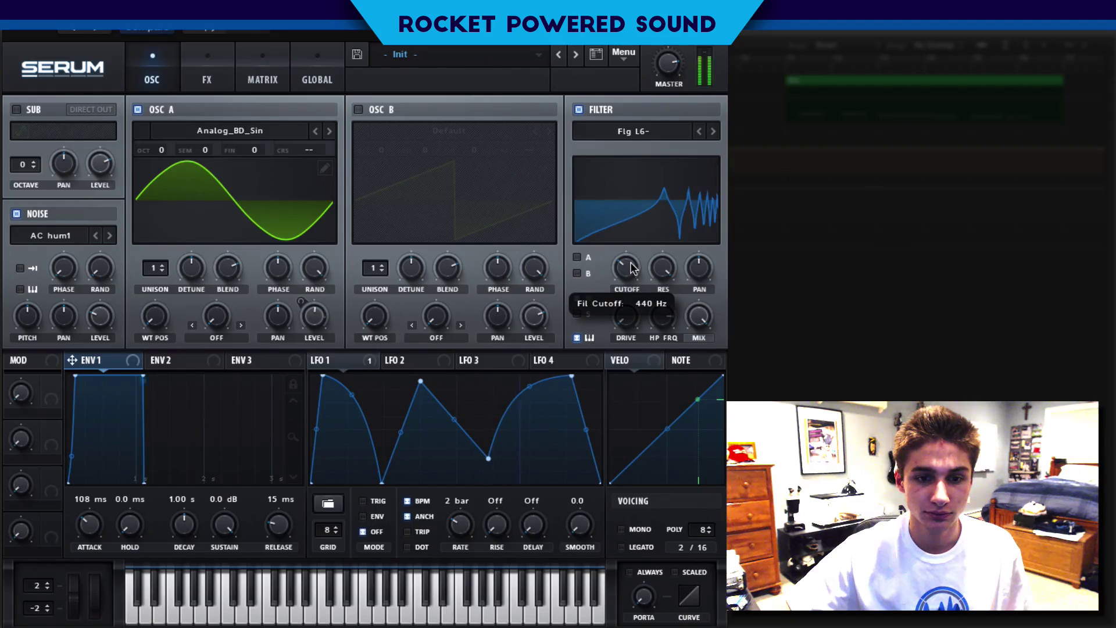
# Enable the Hyper/Dimension effect, lower the Hyper mix and return to the oscillator page.
pyautogui.click(207, 70)
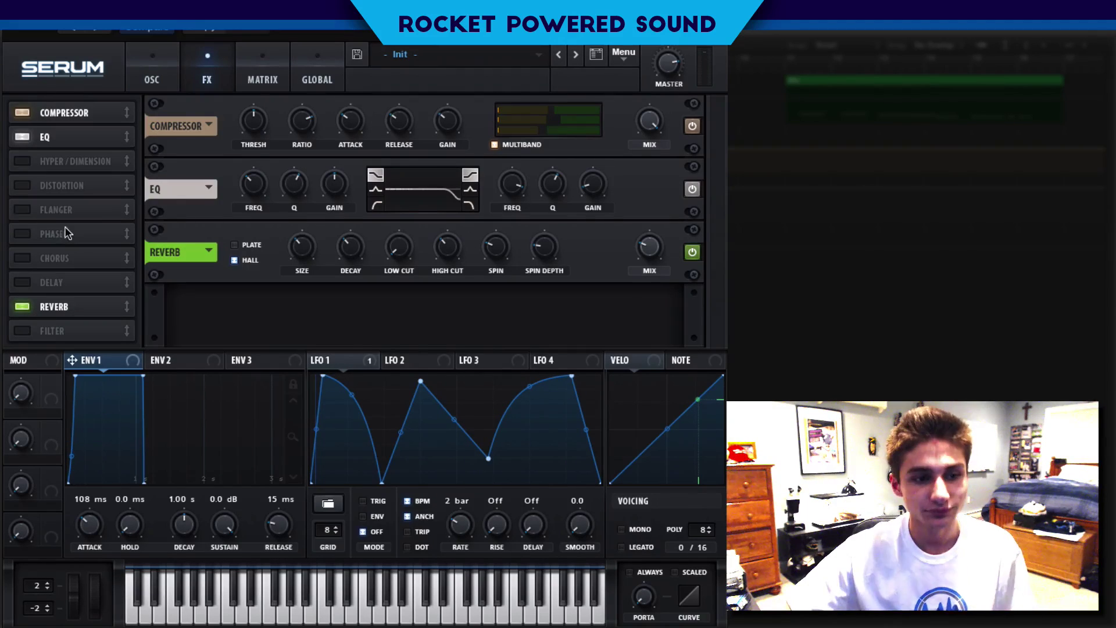
pyautogui.click(19, 162)
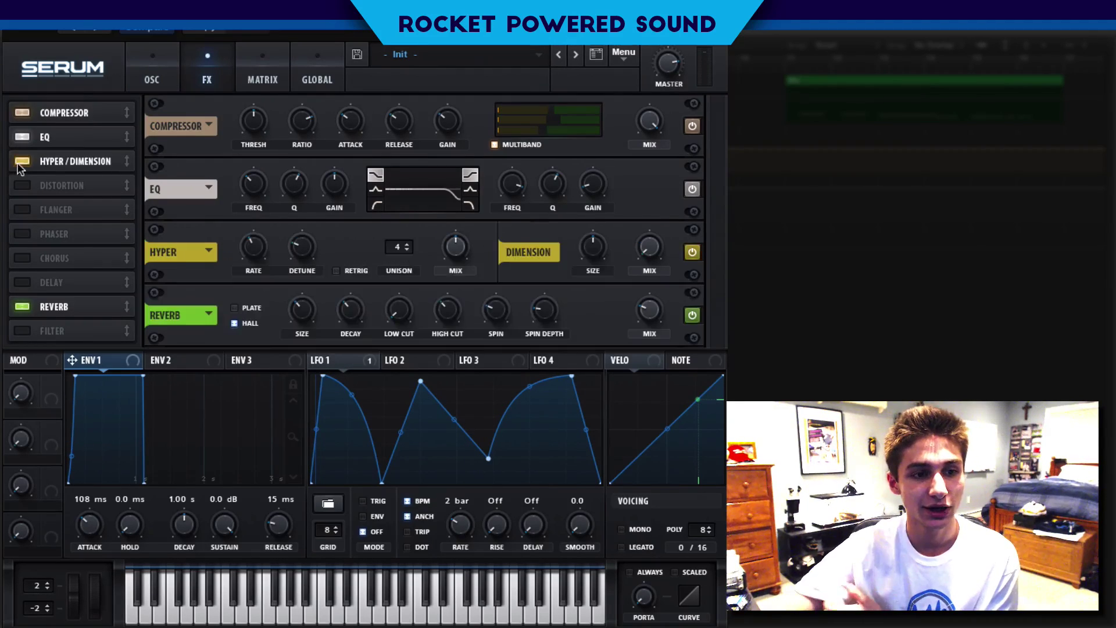
pyautogui.moveTo(459, 240); pyautogui.dragTo(407, 221)
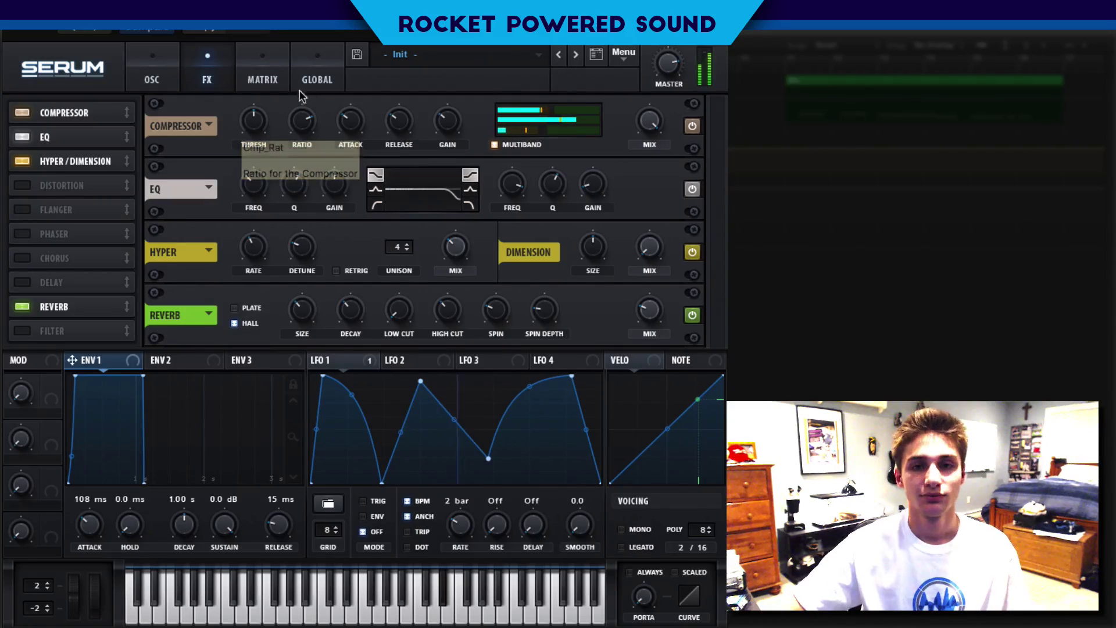
pyautogui.click(170, 63)
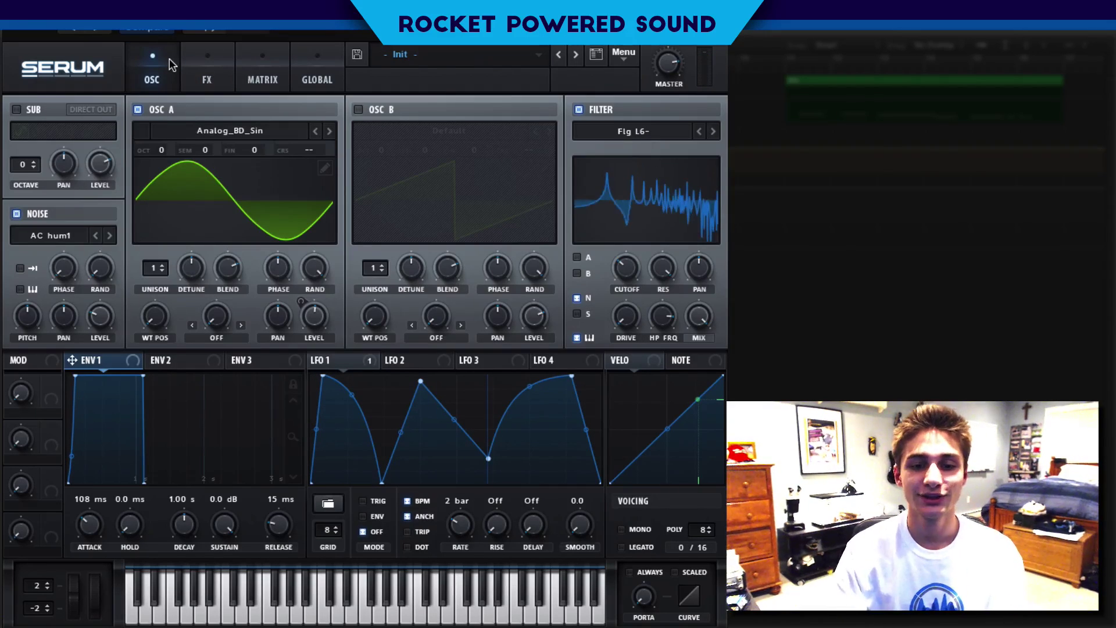